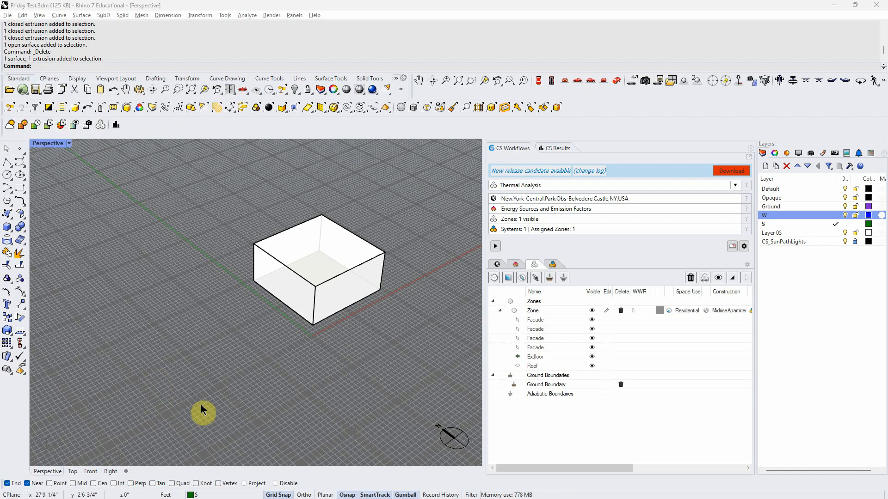
Review the shoebox simulation brief in the browser, including the zone settings, ground instructions and optimization rules, and return to Rhino
{"action": "left_click_drag", "start_coordinate": [0, 17], "coordinate": [569, 11]}
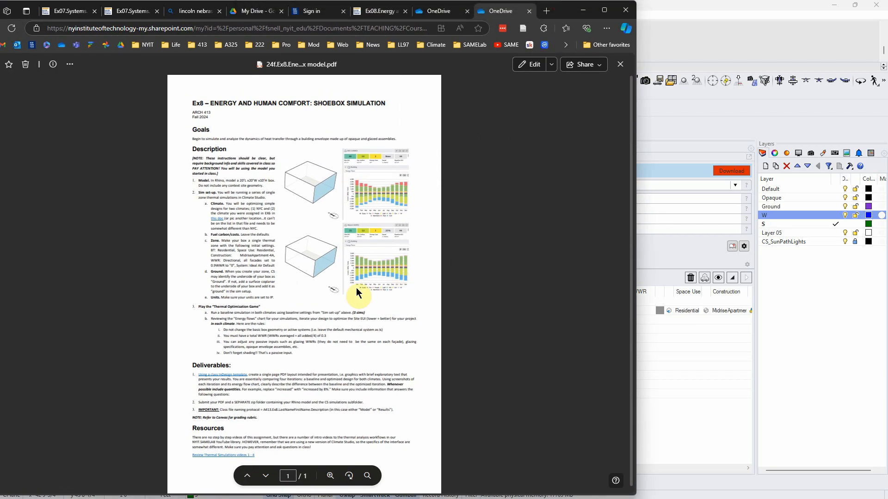
{"action": "scroll", "coordinate": [251, 367], "scroll_direction": "up", "scroll_amount": 5, "text": "ctrl"}
{"action": "scroll", "coordinate": [242, 326], "scroll_direction": "down", "scroll_amount": 3}
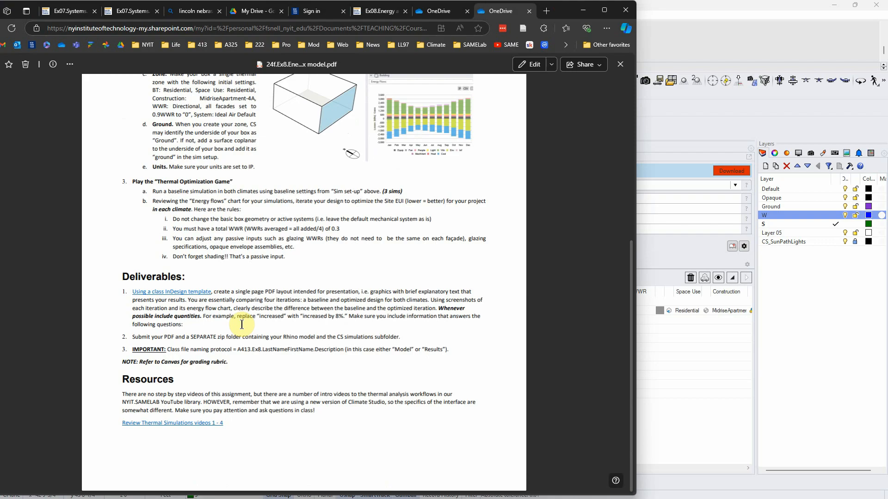
{"action": "scroll", "coordinate": [236, 287], "scroll_direction": "up", "scroll_amount": 3}
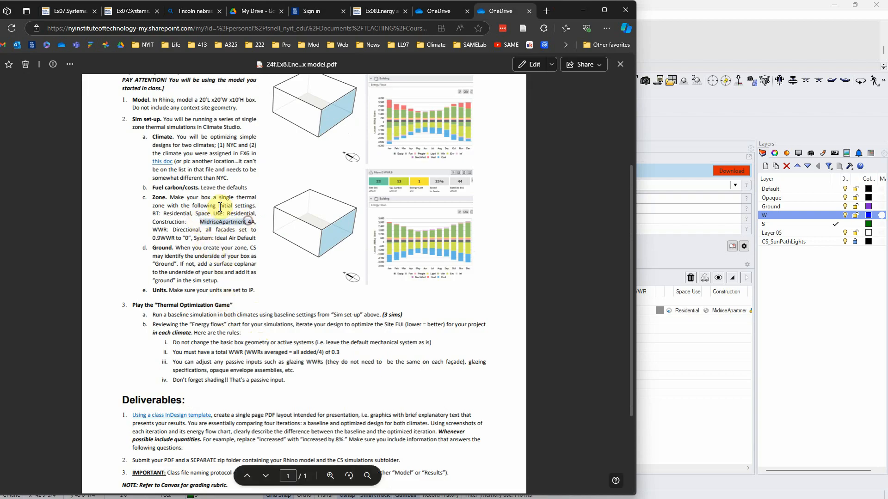
{"action": "left_click_drag", "start_coordinate": [200, 221], "coordinate": [252, 222]}
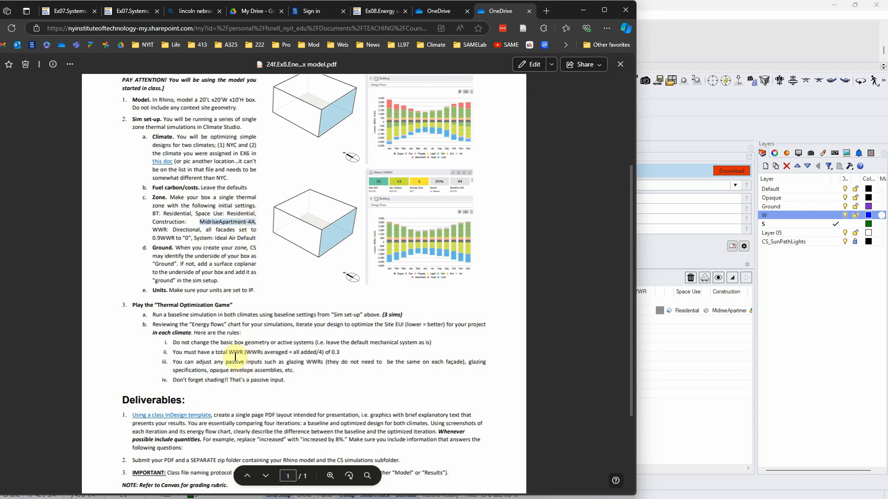
{"action": "key", "text": "ctrl"}
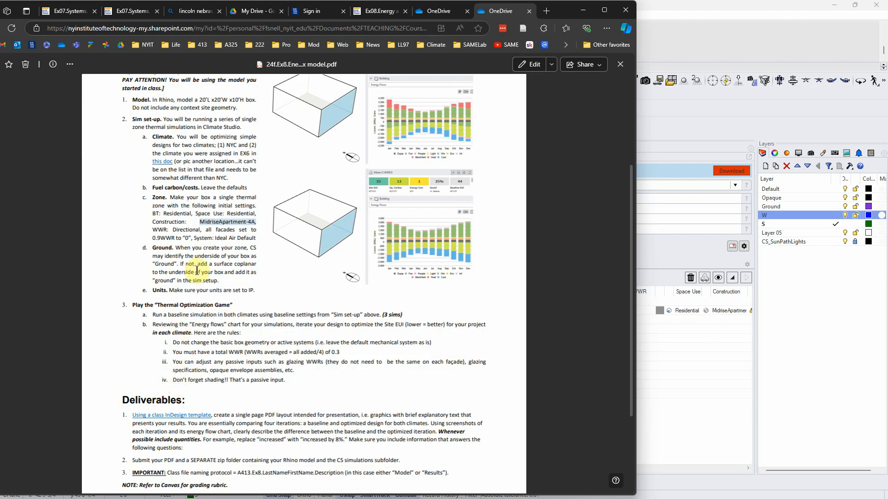
{"action": "left_click", "coordinate": [279, 270]}
{"action": "left_click_drag", "start_coordinate": [199, 223], "coordinate": [255, 222]}
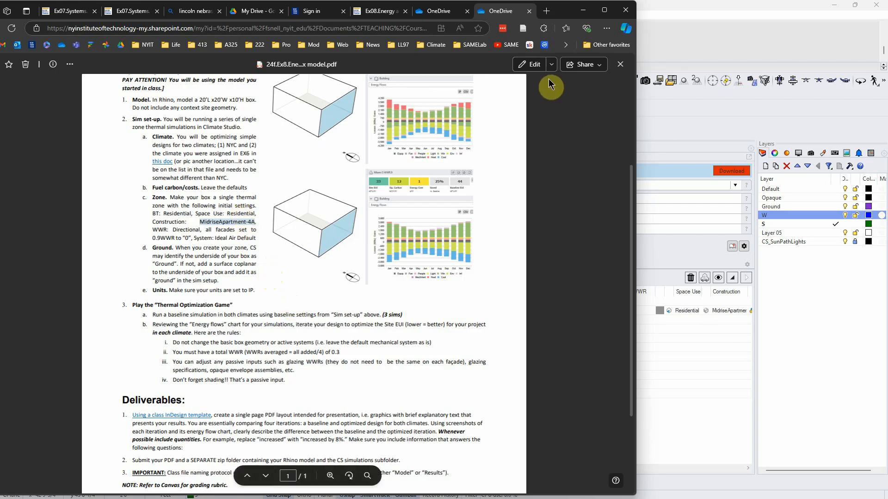
{"action": "left_click", "coordinate": [584, 14]}
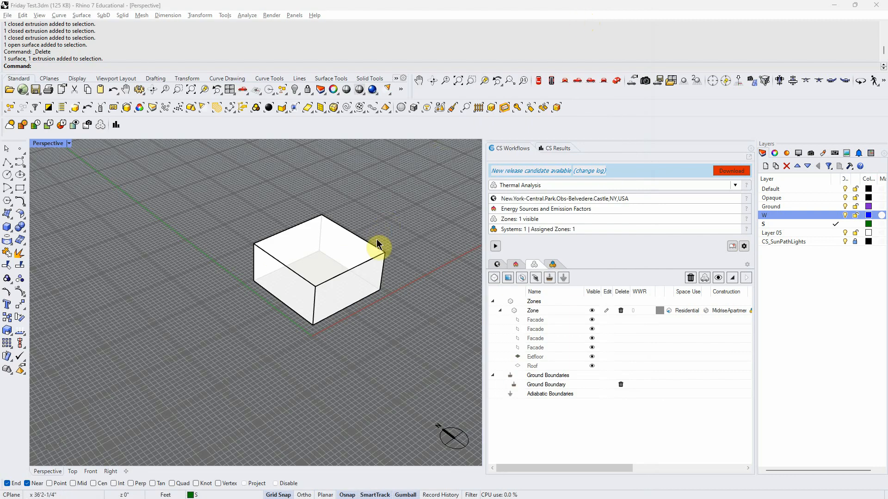
Set the zone's uniform overall window-to-wall ratio to 0.9
{"action": "right_click_drag", "start_coordinate": [412, 289], "coordinate": [432, 292]}
{"action": "left_click", "coordinate": [607, 311]}
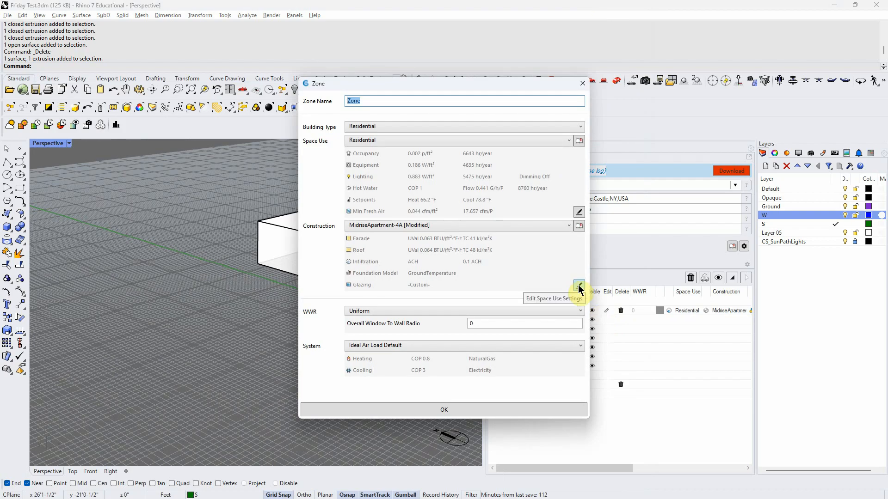
{"action": "left_click", "coordinate": [496, 323]}
{"action": "type", "text": "0.9"}
{"action": "key", "text": "Return"}
{"action": "right_click_drag", "start_coordinate": [406, 316], "coordinate": [400, 334]}
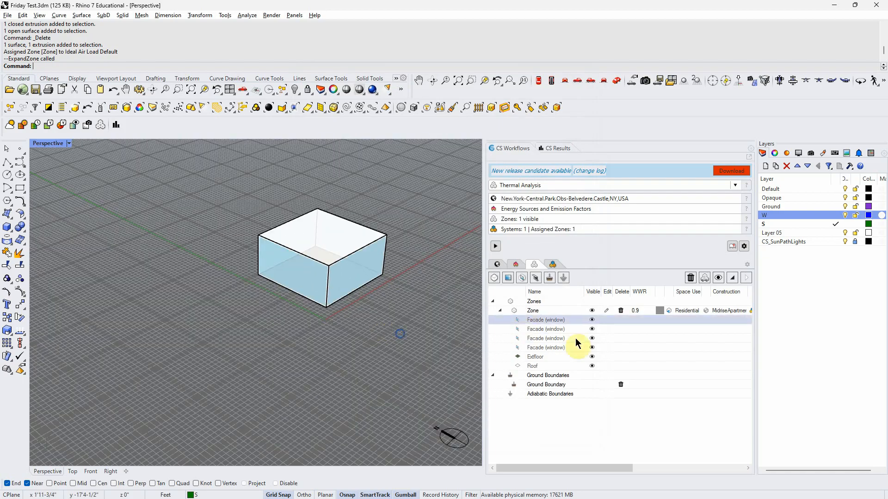
{"action": "left_click", "coordinate": [606, 310]}
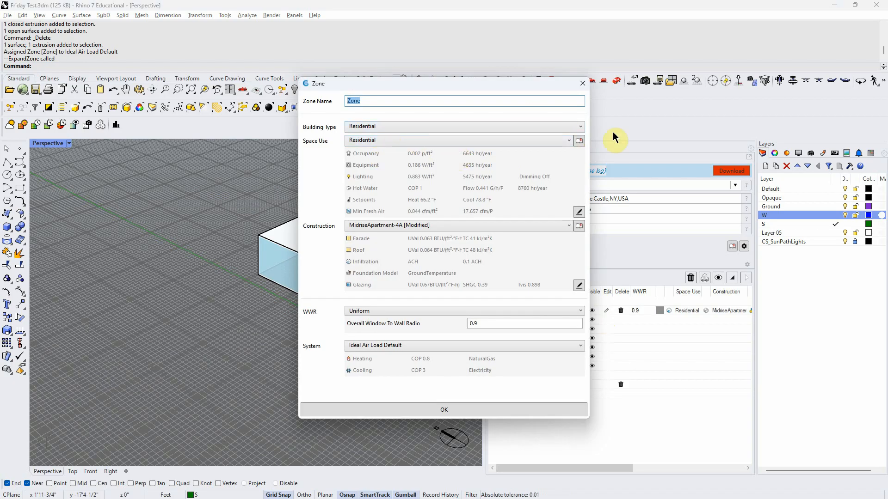
{"action": "left_click", "coordinate": [583, 85]}
{"action": "right_click_drag", "start_coordinate": [362, 325], "coordinate": [350, 193]}
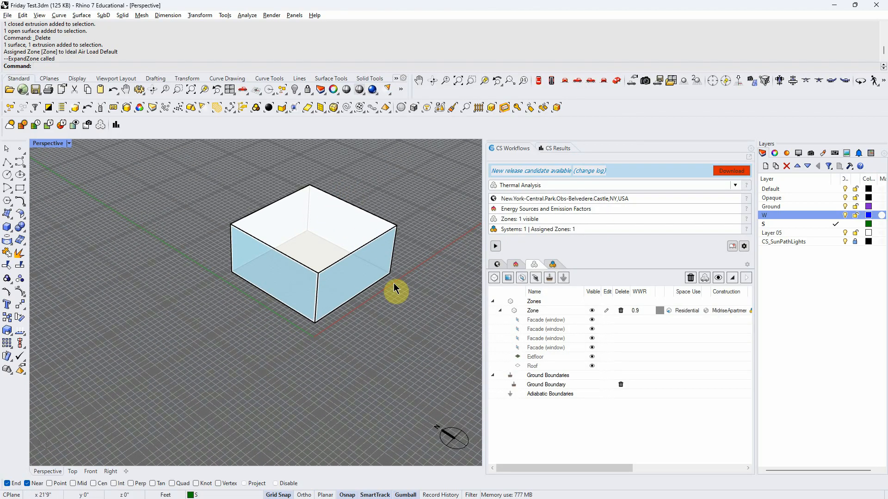
Change the zone's uniform overall window-to-wall ratio to 0.4
{"action": "left_click", "coordinate": [606, 311]}
{"action": "left_click", "coordinate": [486, 322]}
{"action": "left_click_drag", "start_coordinate": [490, 321], "coordinate": [460, 326]}
{"action": "type", "text": "0.4"}
{"action": "key", "text": "Return"}
{"action": "right_click_drag", "start_coordinate": [459, 322], "coordinate": [430, 332]}
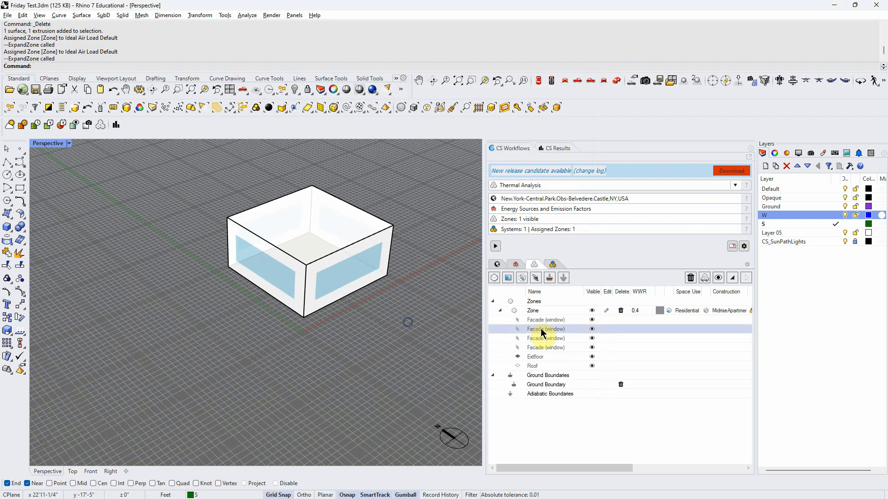
Switch the zone's window-to-wall ratio to Directional and set the south facade to 0.9
{"action": "left_click", "coordinate": [606, 311]}
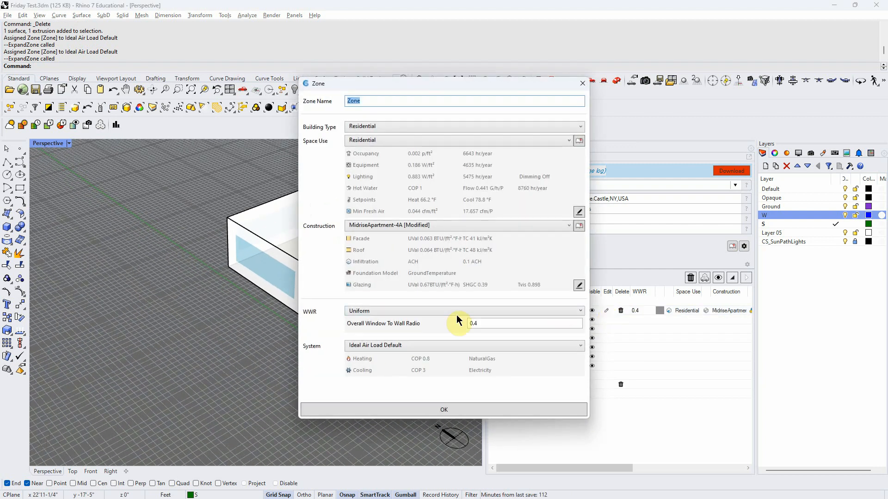
{"action": "left_click", "coordinate": [572, 311]}
{"action": "left_click", "coordinate": [422, 331]}
{"action": "left_click", "coordinate": [490, 350]}
{"action": "type", "text": "0.9"}
{"action": "key", "text": "Return"}
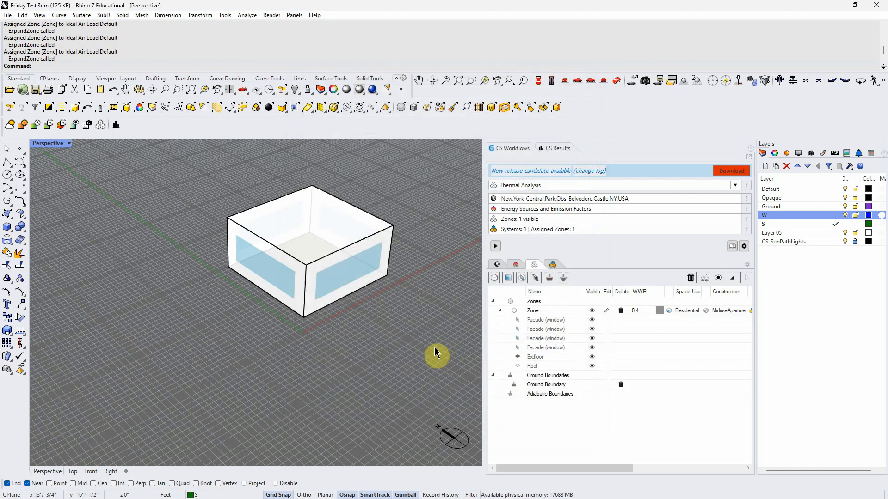
{"action": "right_click_drag", "start_coordinate": [402, 351], "coordinate": [407, 351]}
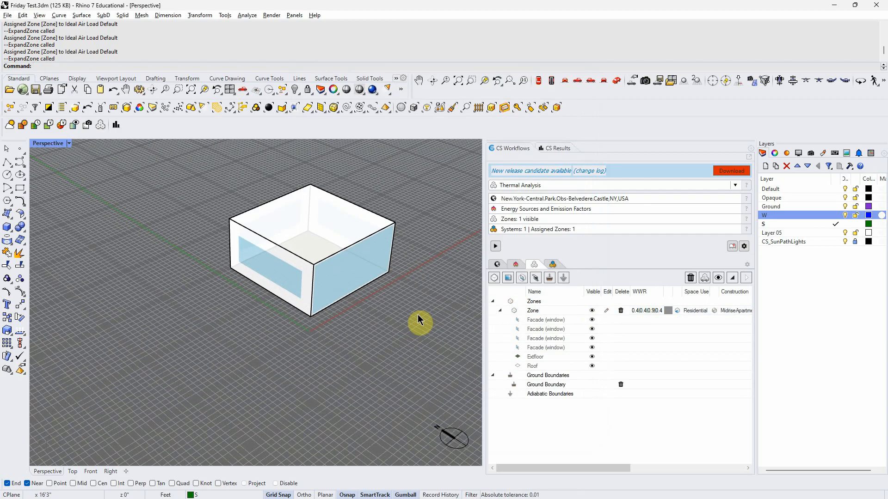
{"action": "right_click_drag", "start_coordinate": [298, 301], "coordinate": [393, 331]}
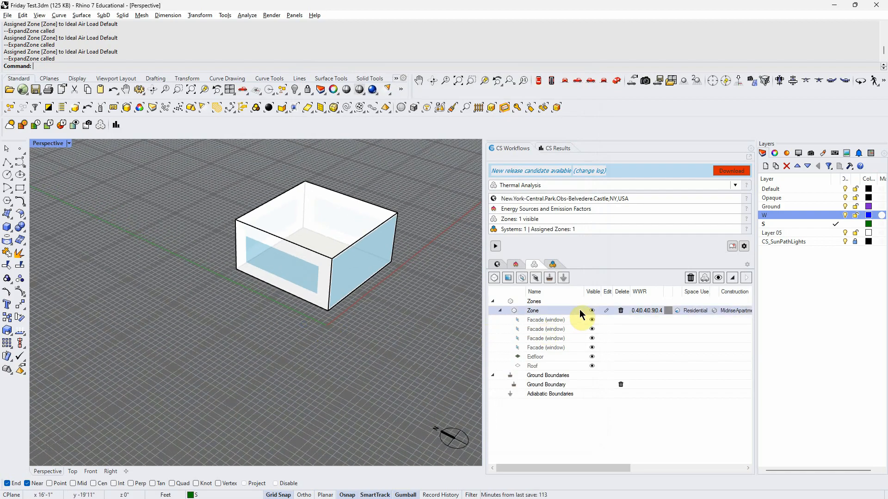
Return the zone's window-to-wall ratio to Uniform with an overall value of 0
{"action": "left_click", "coordinate": [606, 311]}
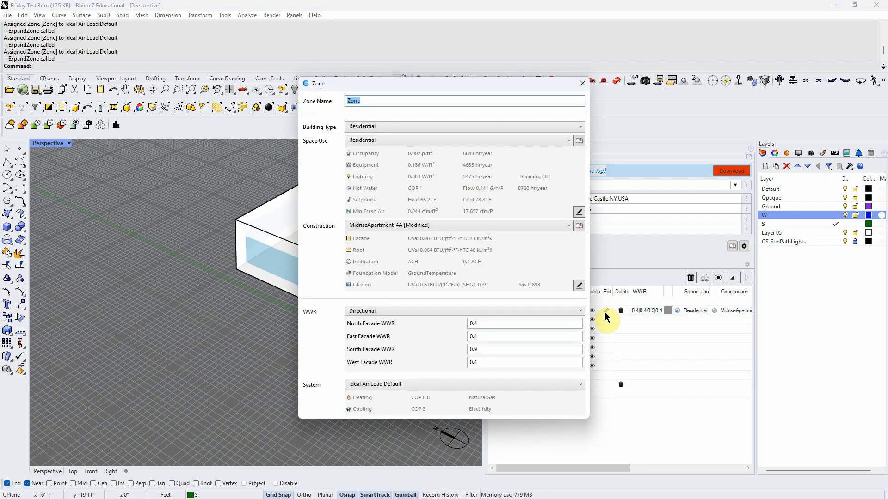
{"action": "left_click", "coordinate": [576, 313]}
{"action": "left_click", "coordinate": [406, 321]}
{"action": "double_click", "coordinate": [479, 323]}
{"action": "type", "text": "0"}
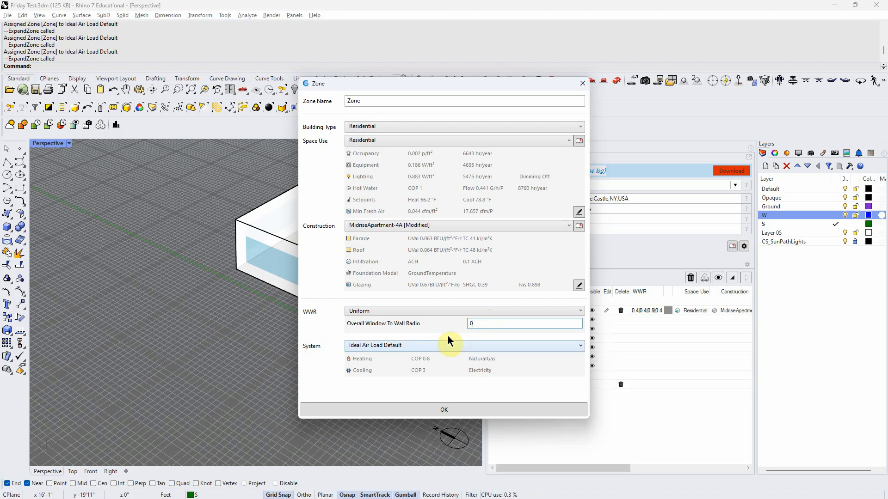
{"action": "left_click", "coordinate": [465, 408]}
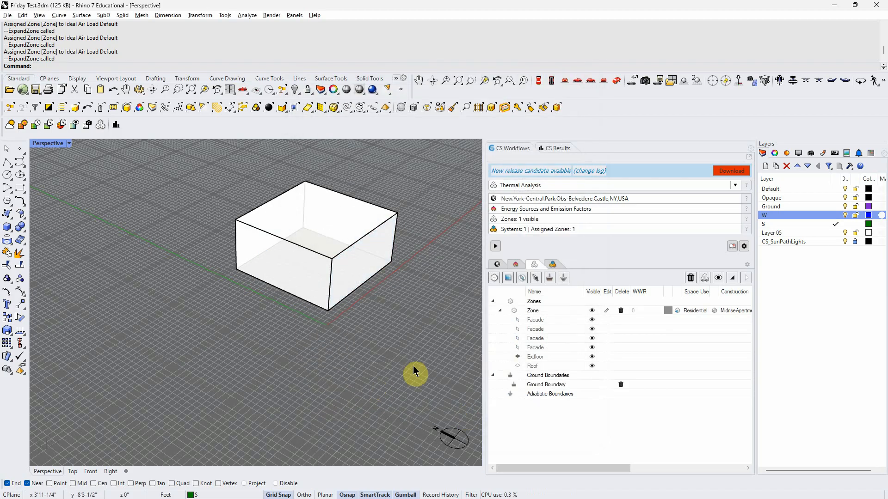
{"action": "right_click_drag", "start_coordinate": [434, 342], "coordinate": [366, 324]}
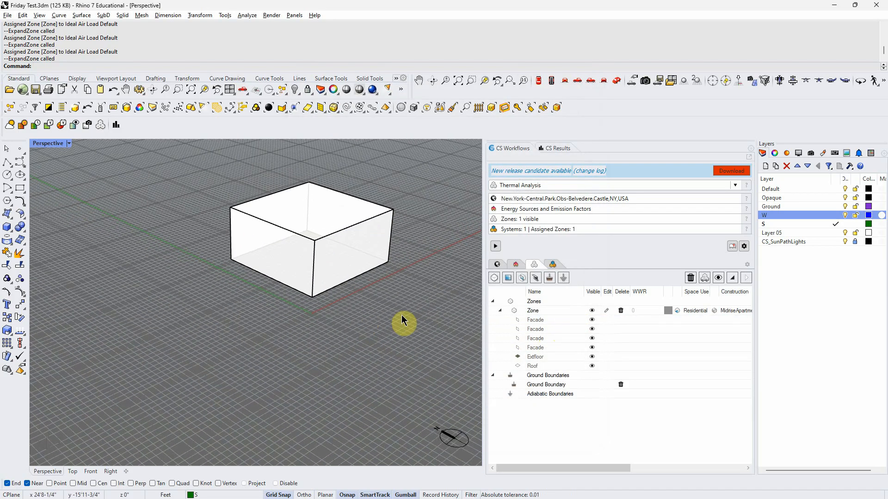
Make Default the current layer and create a vertical plane spanning the south facade's top edge and extending partway down the wall
{"action": "double_click", "coordinate": [790, 190]}
{"action": "right_click_drag", "start_coordinate": [479, 292], "coordinate": [425, 271]}
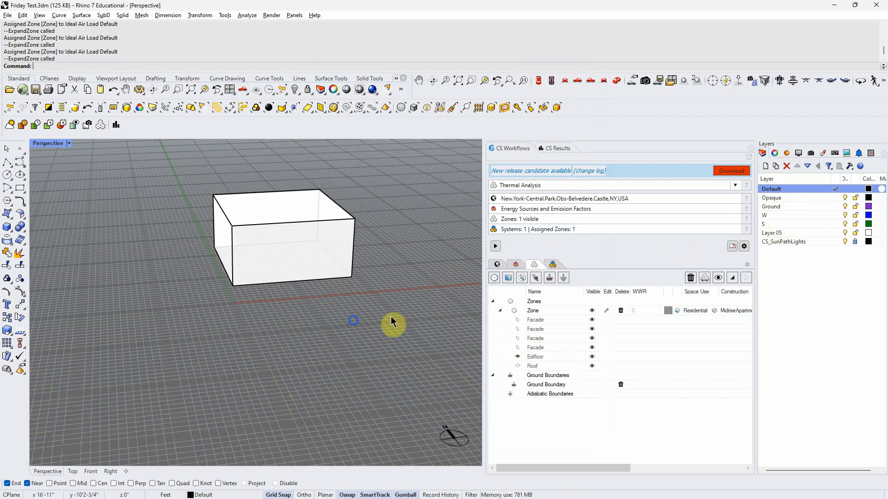
{"action": "right_click_drag", "start_coordinate": [393, 325], "coordinate": [406, 323]}
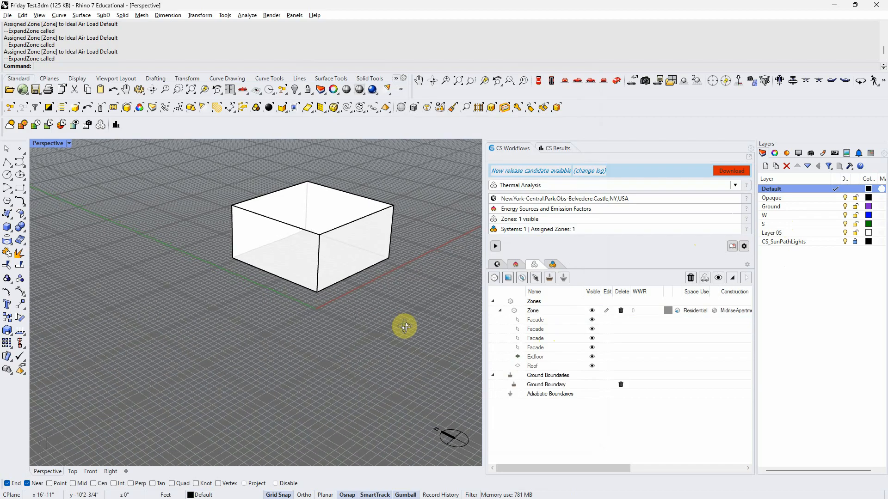
{"action": "left_click", "coordinate": [9, 216]}
{"action": "left_click", "coordinate": [12, 223]}
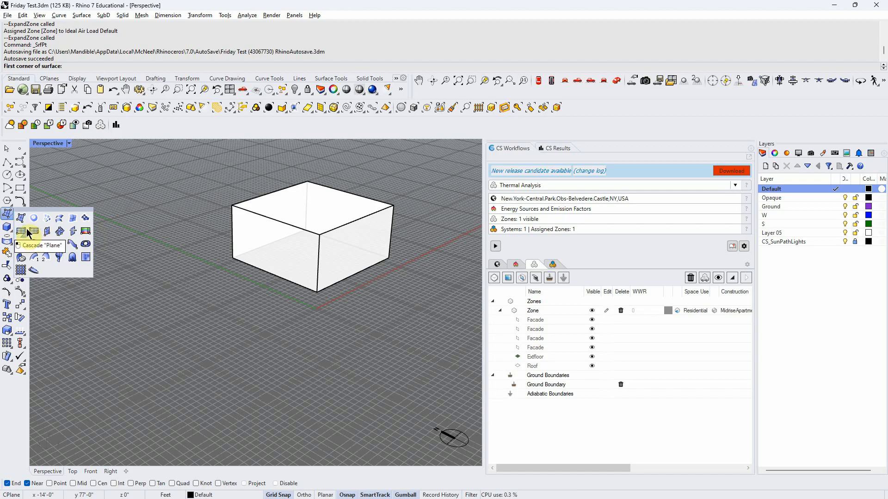
{"action": "left_click", "coordinate": [21, 231]}
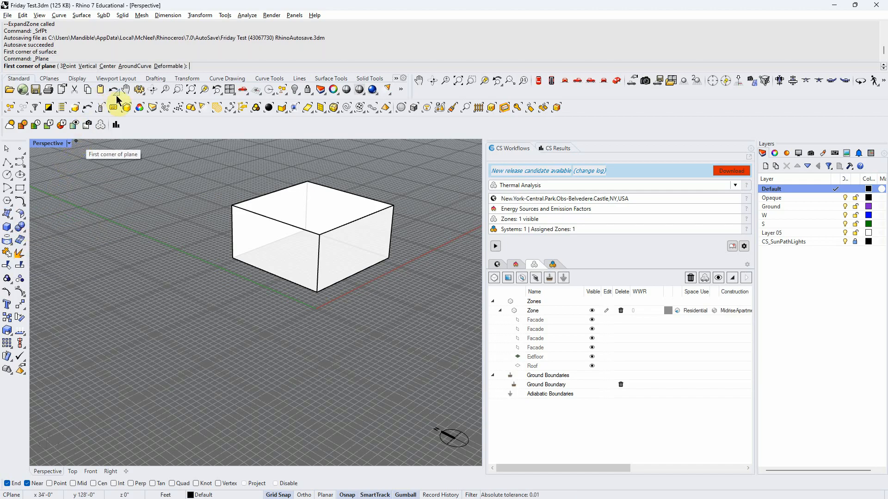
{"action": "left_click", "coordinate": [90, 65]}
{"action": "right_click_drag", "start_coordinate": [337, 265], "coordinate": [297, 217]}
{"action": "left_click", "coordinate": [270, 201]}
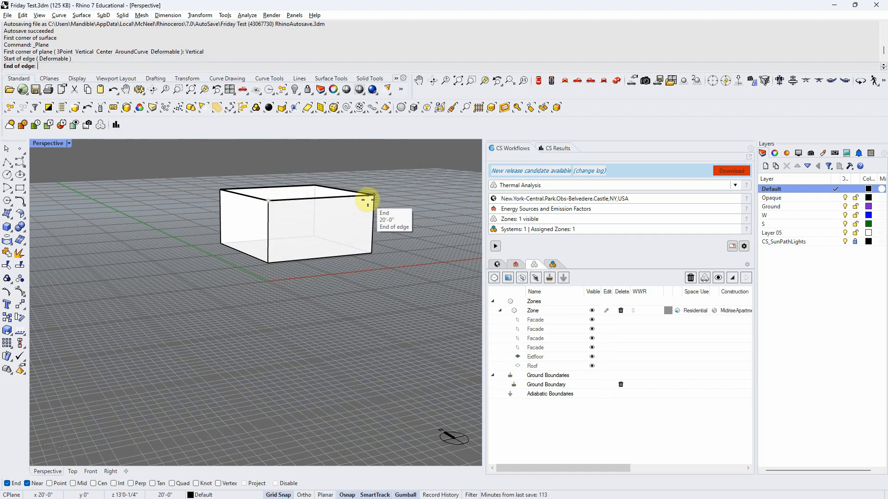
{"action": "left_click", "coordinate": [374, 195]}
{"action": "left_click", "coordinate": [374, 217]}
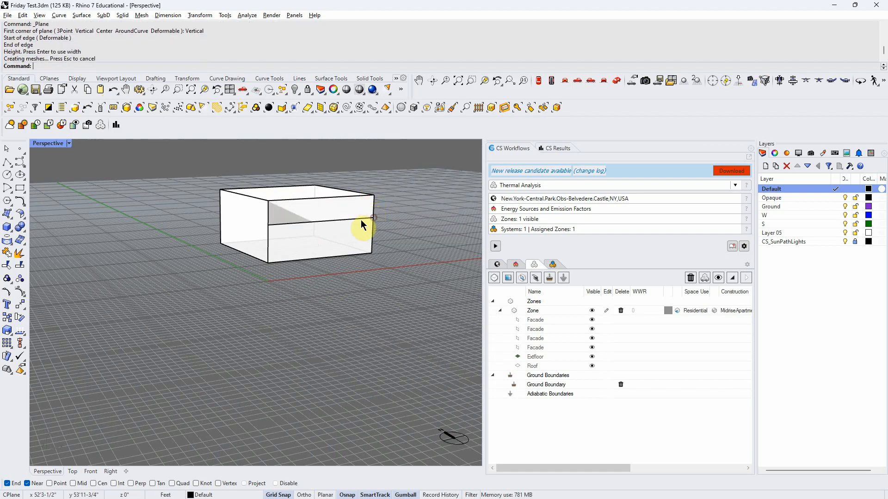
Scale the plane down to a window-sized rectangle inside the south facade and shift it slightly upward
{"action": "left_click_drag", "start_coordinate": [323, 181], "coordinate": [276, 225]}
{"action": "left_click", "coordinate": [318, 272]}
{"action": "right_click", "coordinate": [318, 273]}
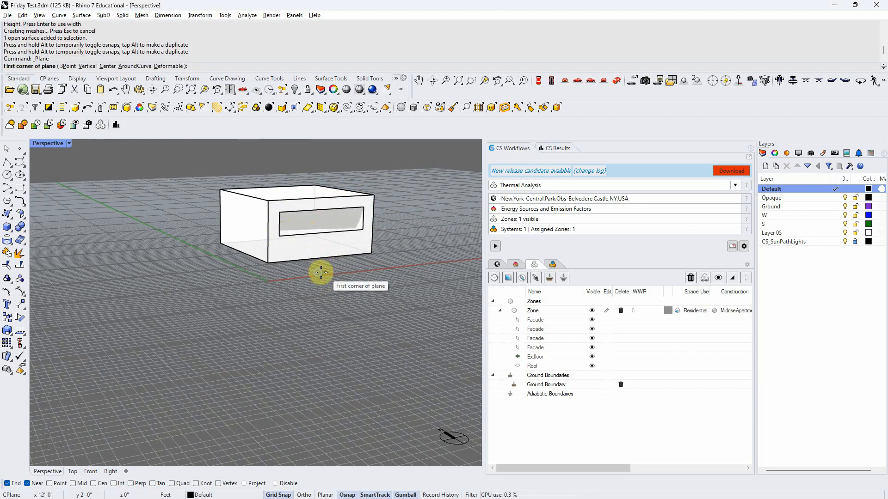
{"action": "key", "text": "Escape"}
{"action": "left_click", "coordinate": [324, 212]}
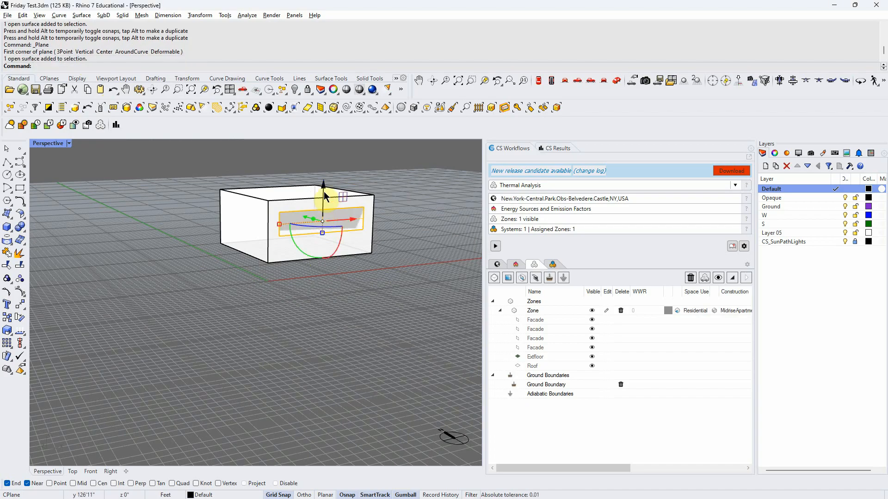
{"action": "left_click", "coordinate": [324, 192]}
{"action": "key", "text": "Return"}
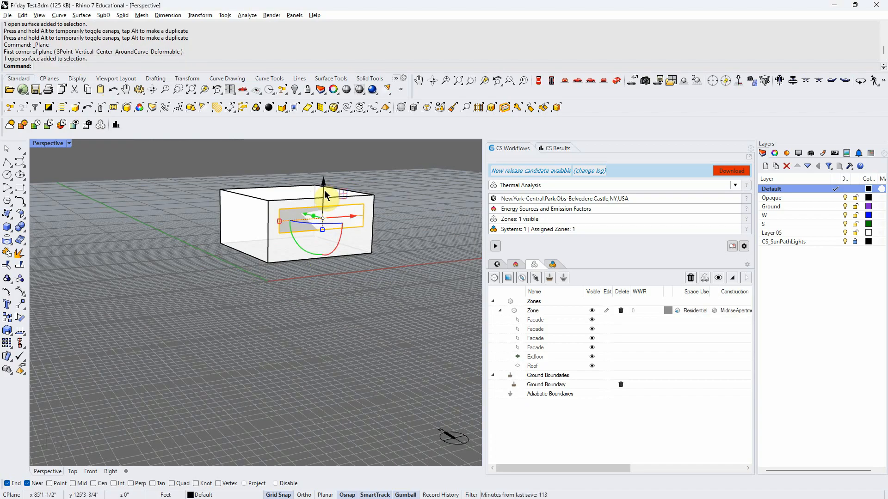
{"action": "left_click", "coordinate": [331, 277]}
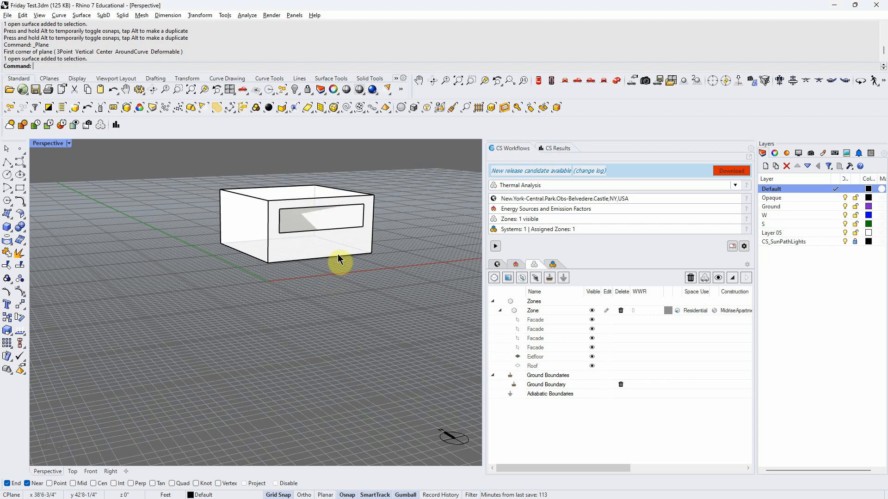
Move the south facade's window surface to layer S
{"action": "left_click", "coordinate": [333, 206]}
{"action": "left_click", "coordinate": [771, 223]}
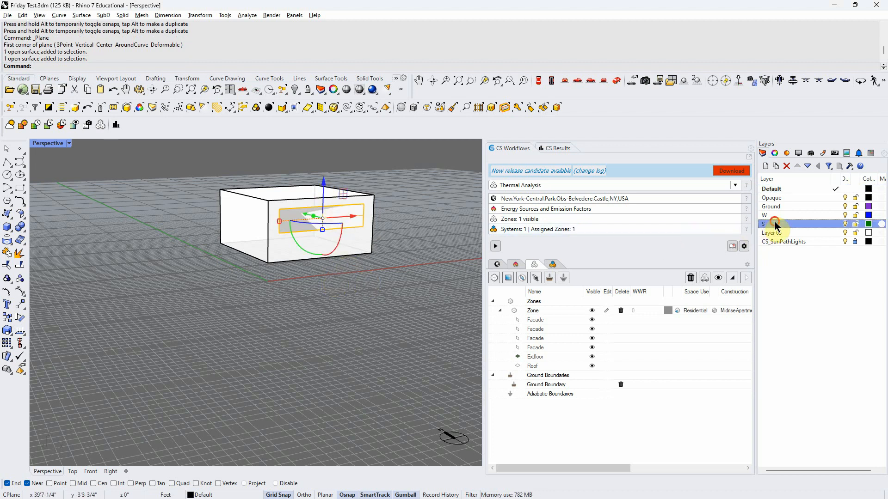
{"action": "right_click", "coordinate": [774, 223]}
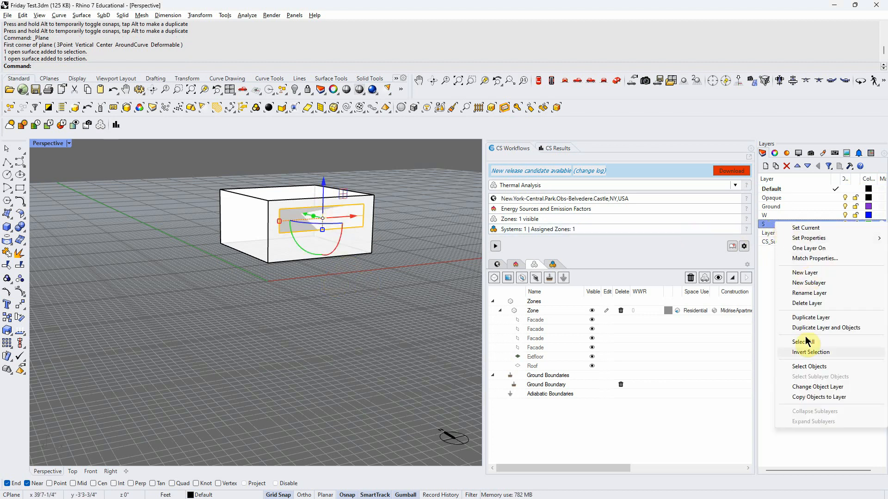
{"action": "left_click", "coordinate": [816, 387]}
{"action": "right_click_drag", "start_coordinate": [415, 348], "coordinate": [337, 337]}
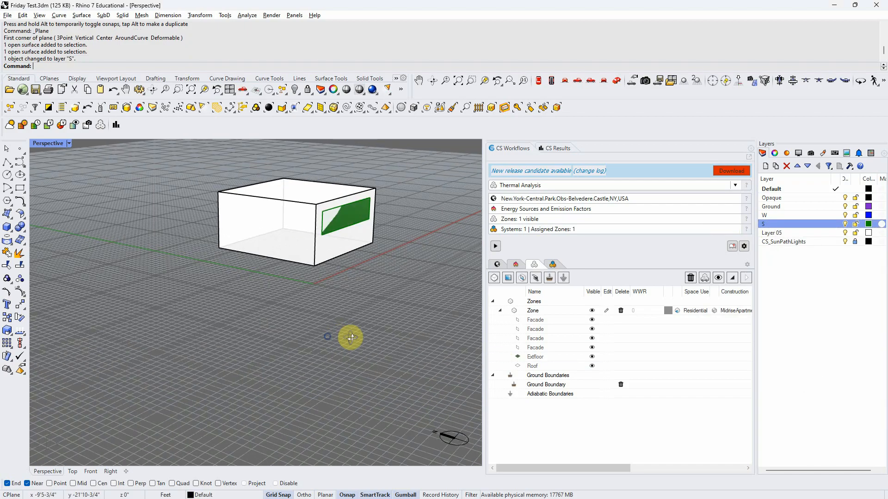
Create a vertical plane along the north facade's bottom edge, extending partway up the wall
{"action": "right_click_drag", "start_coordinate": [271, 266], "coordinate": [353, 273]}
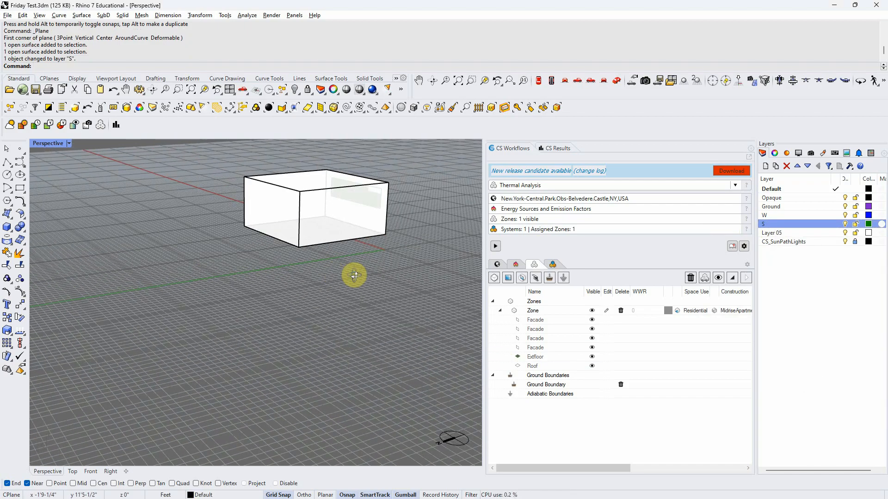
{"action": "left_click", "coordinate": [10, 217]}
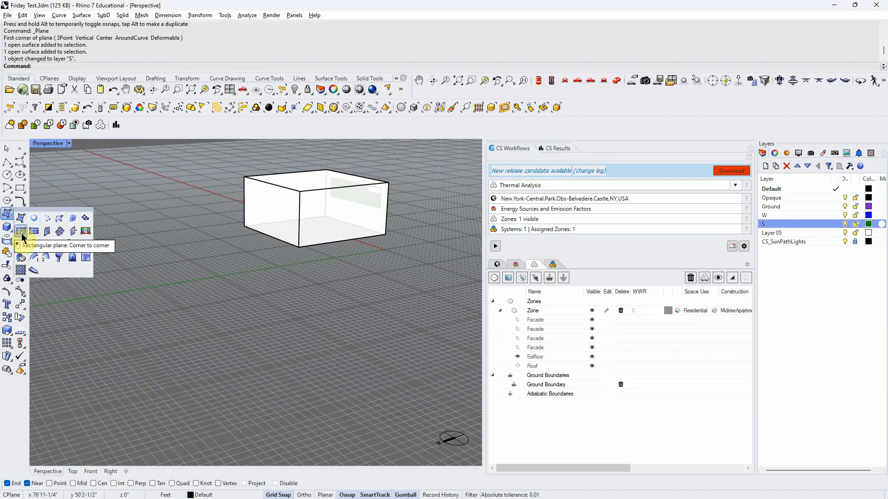
{"action": "left_click", "coordinate": [21, 232]}
{"action": "right_click_drag", "start_coordinate": [116, 241], "coordinate": [295, 244]}
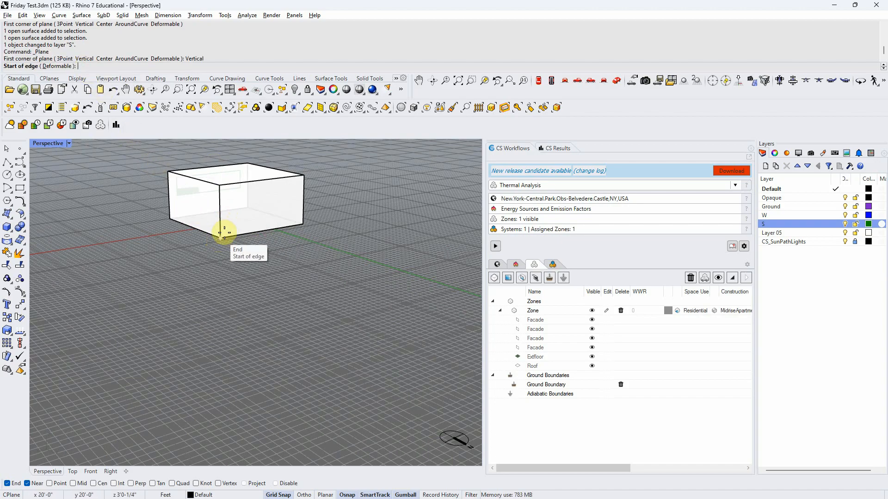
{"action": "left_click", "coordinate": [221, 237]}
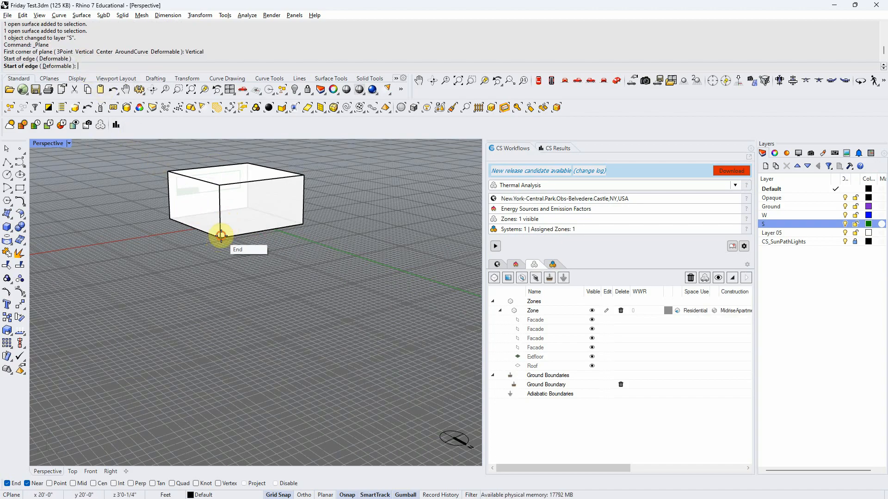
{"action": "left_click", "coordinate": [297, 218]}
{"action": "left_click", "coordinate": [302, 207]}
Scale the plane down to a window-sized rectangle inside the north facade and shift it slightly upward
{"action": "left_click", "coordinate": [279, 214]}
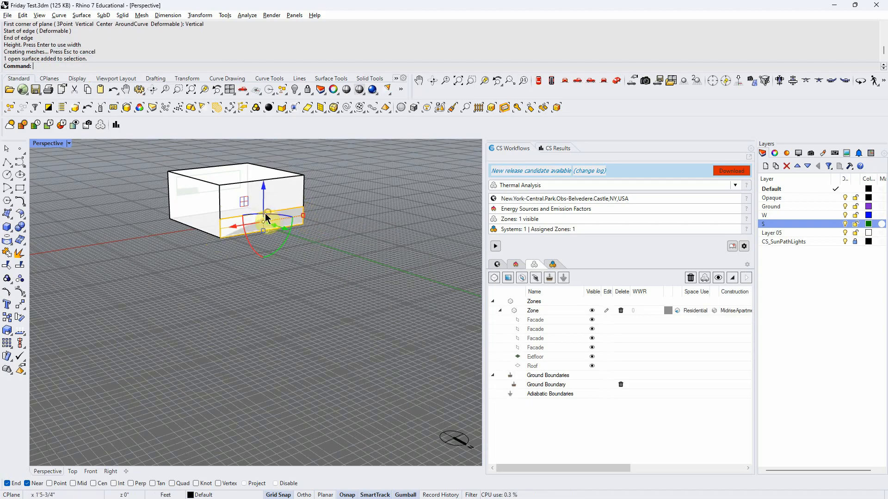
{"action": "left_click", "coordinate": [263, 189]}
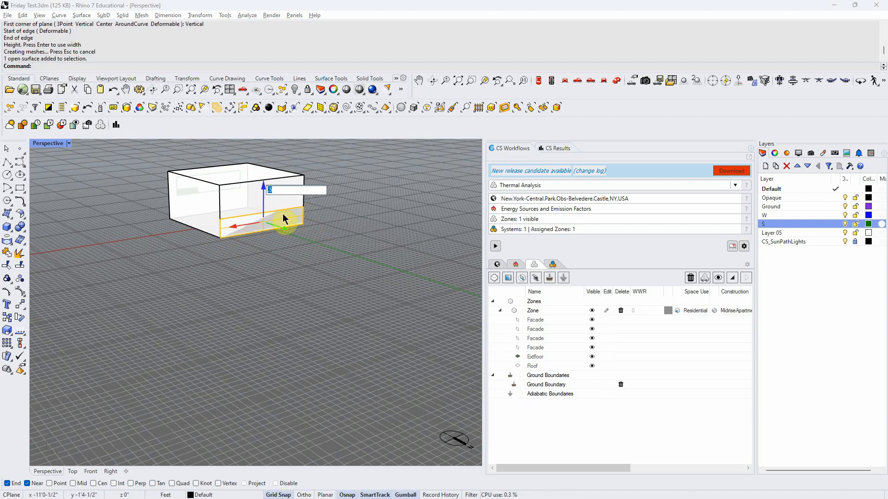
{"action": "key", "text": "Return"}
{"action": "left_click_drag", "start_coordinate": [303, 213], "coordinate": [295, 214]}
{"action": "left_click", "coordinate": [355, 243]}
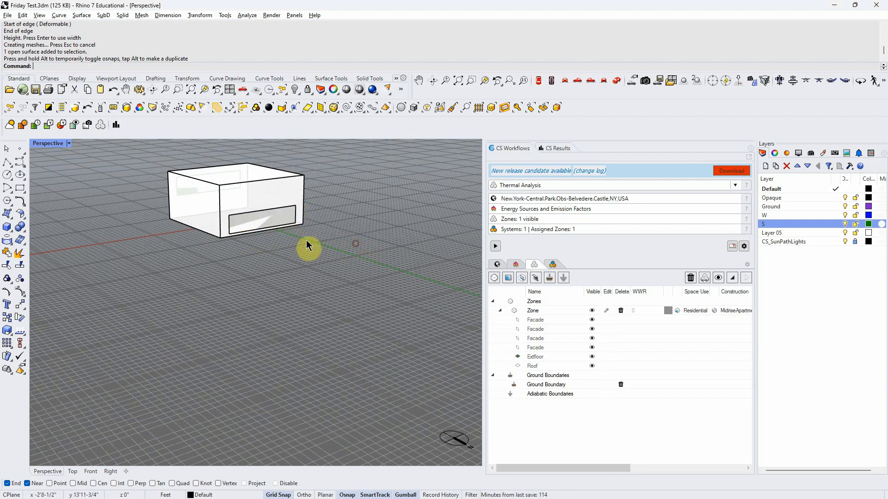
Move the north facade's window surface to layer W and rename that layer N
{"action": "left_click", "coordinate": [286, 209]}
{"action": "left_click", "coordinate": [353, 234]}
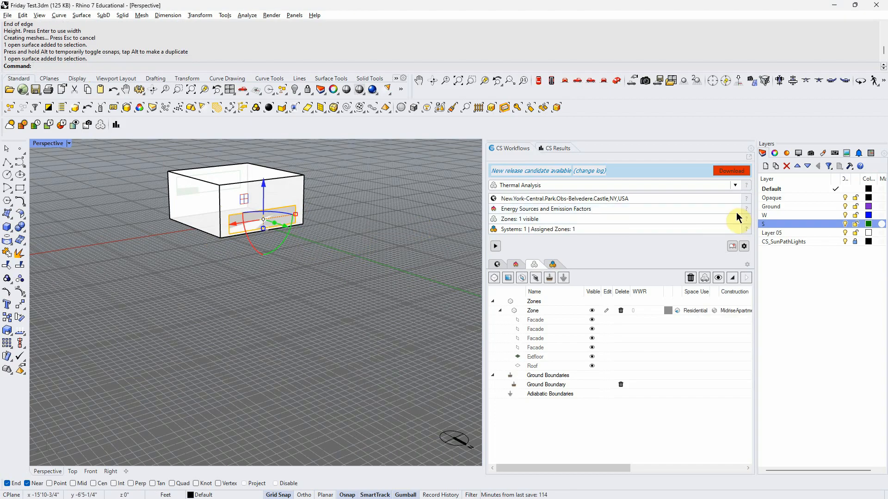
{"action": "left_click", "coordinate": [779, 213]}
{"action": "right_click", "coordinate": [783, 214]}
{"action": "left_click", "coordinate": [817, 379]}
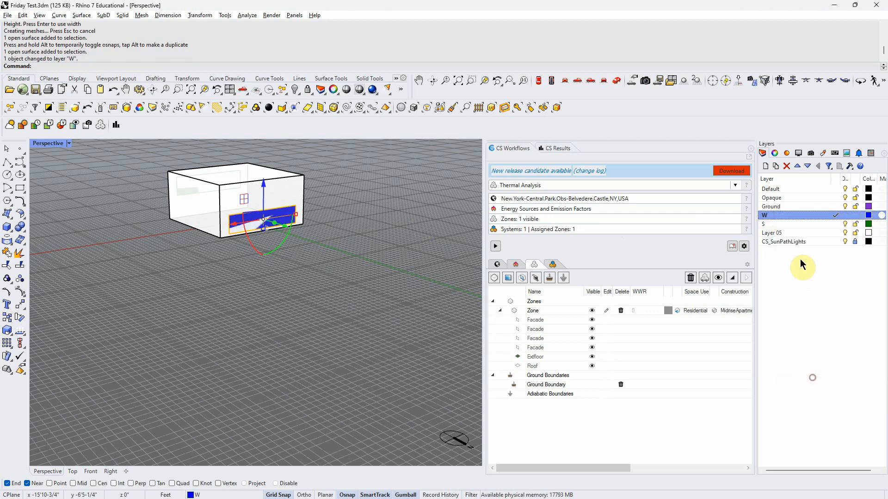
{"action": "type", "text": "N"}
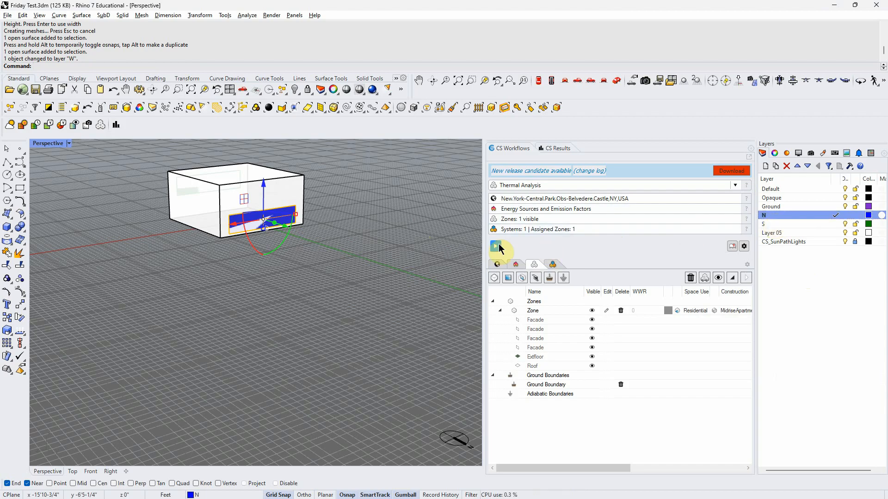
{"action": "left_click", "coordinate": [404, 262]}
Add the south facade's window surface to the thermal model as a window with defaultGlazing
{"action": "right_click_drag", "start_coordinate": [402, 261], "coordinate": [147, 256]}
{"action": "right_click_drag", "start_coordinate": [374, 280], "coordinate": [363, 270]}
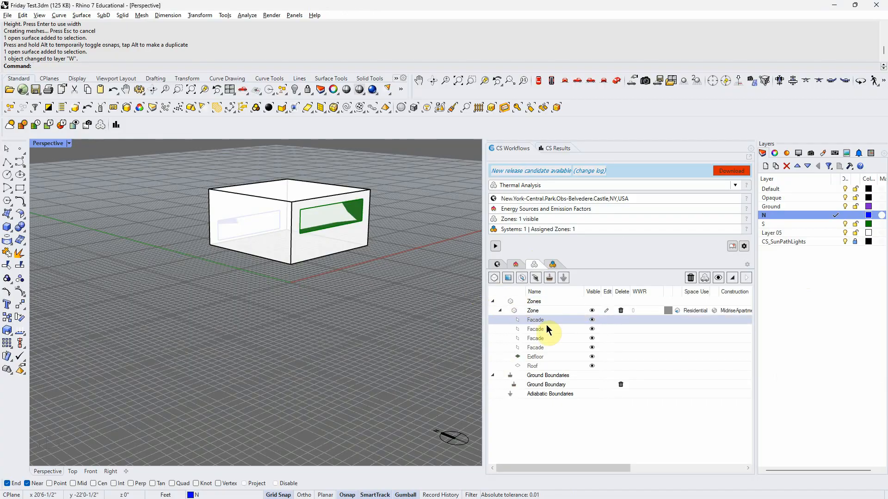
{"action": "left_click", "coordinate": [323, 207]}
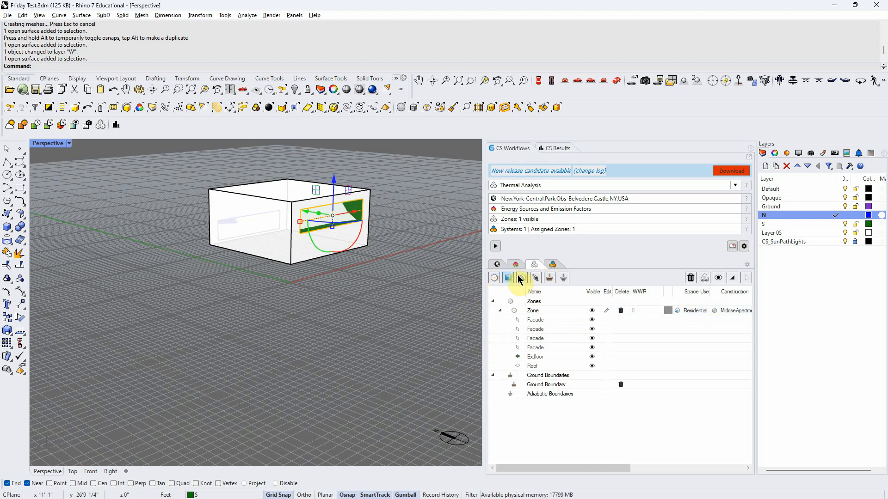
{"action": "left_click", "coordinate": [494, 278]}
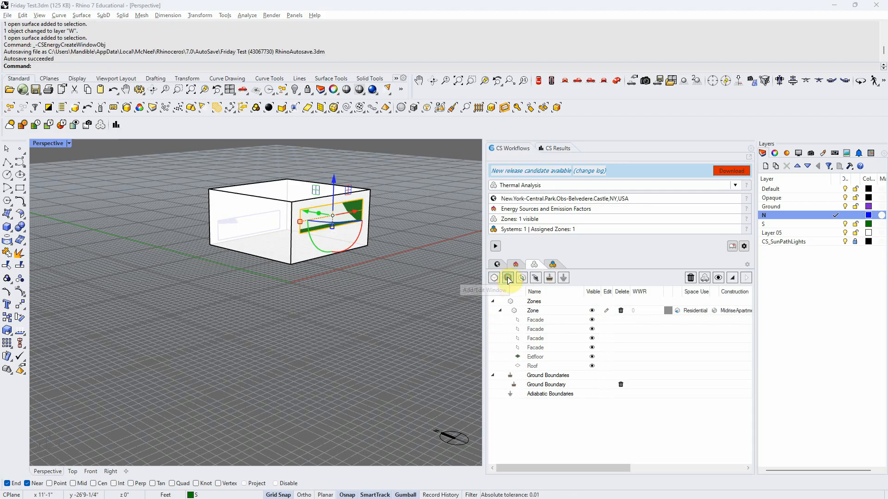
{"action": "left_click", "coordinate": [370, 143]}
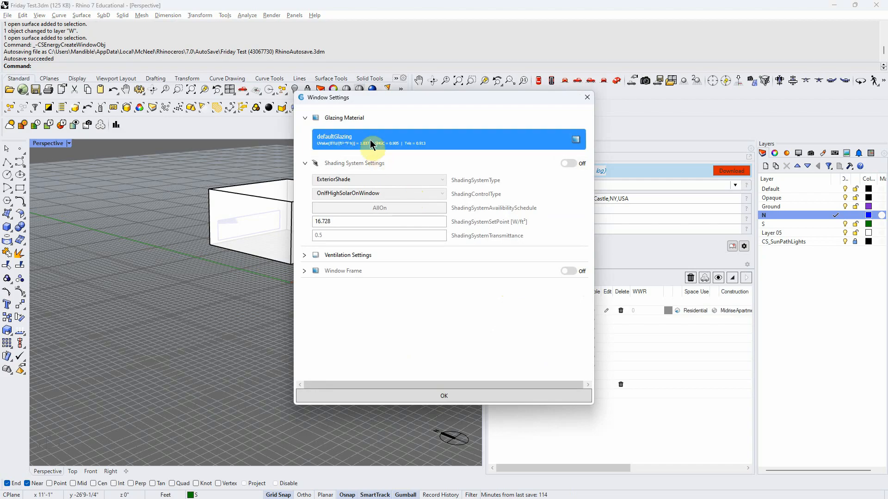
{"action": "left_click", "coordinate": [455, 396]}
Add the north facade's window surface to the thermal model as a window with defaultGlazing
{"action": "right_click_drag", "start_coordinate": [317, 377], "coordinate": [405, 338]}
{"action": "left_click", "coordinate": [294, 226]}
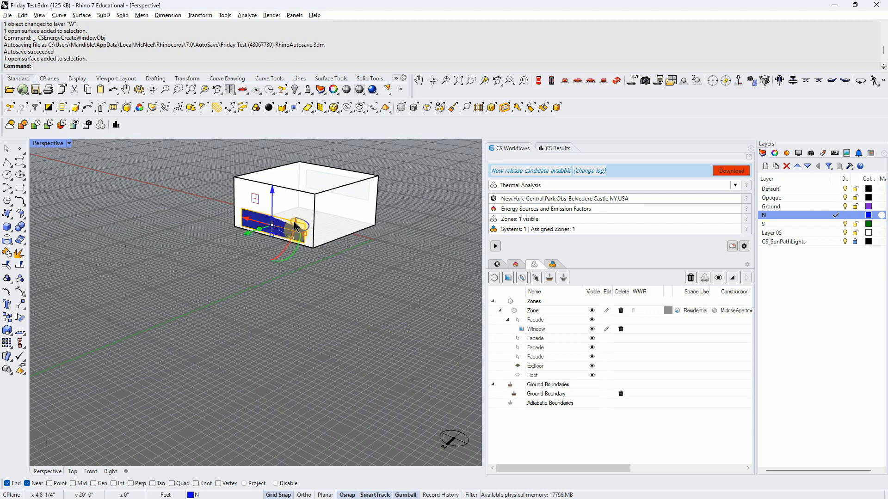
{"action": "left_click", "coordinate": [508, 277]}
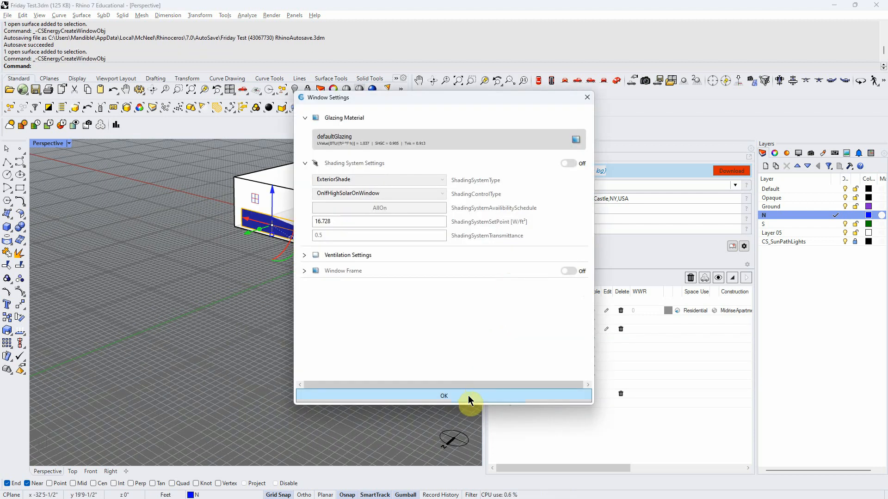
{"action": "left_click", "coordinate": [466, 397]}
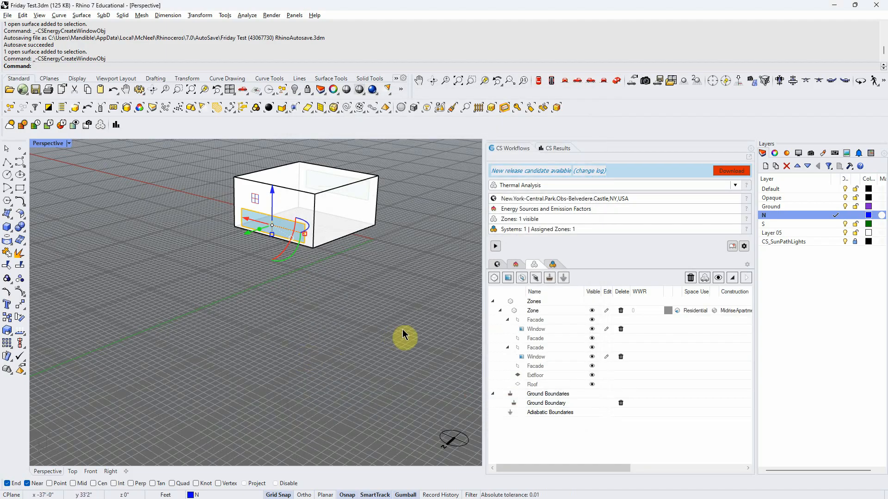
Make Default the current layer again
{"action": "left_click", "coordinate": [772, 225]}
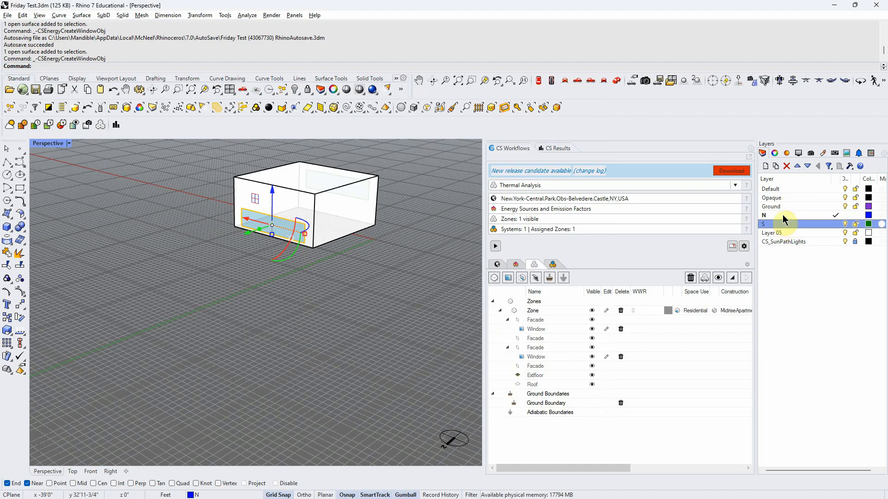
{"action": "double_click", "coordinate": [789, 190]}
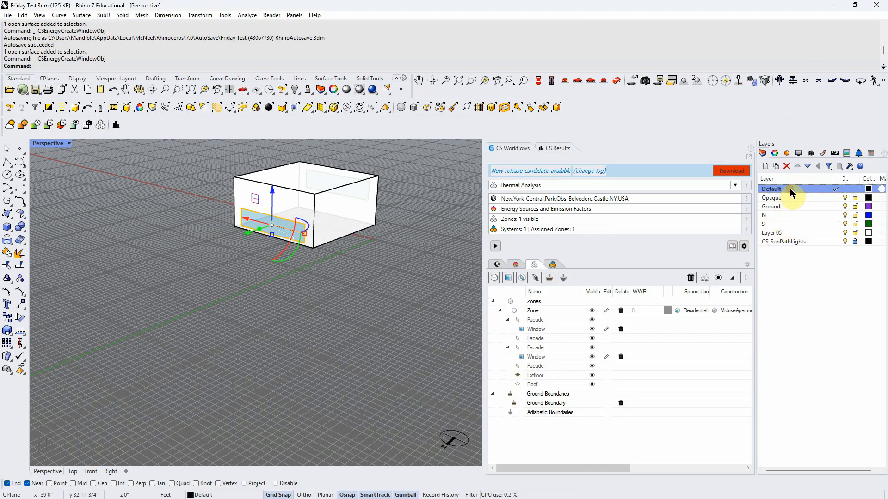
{"action": "right_click_drag", "start_coordinate": [428, 293], "coordinate": [407, 287]}
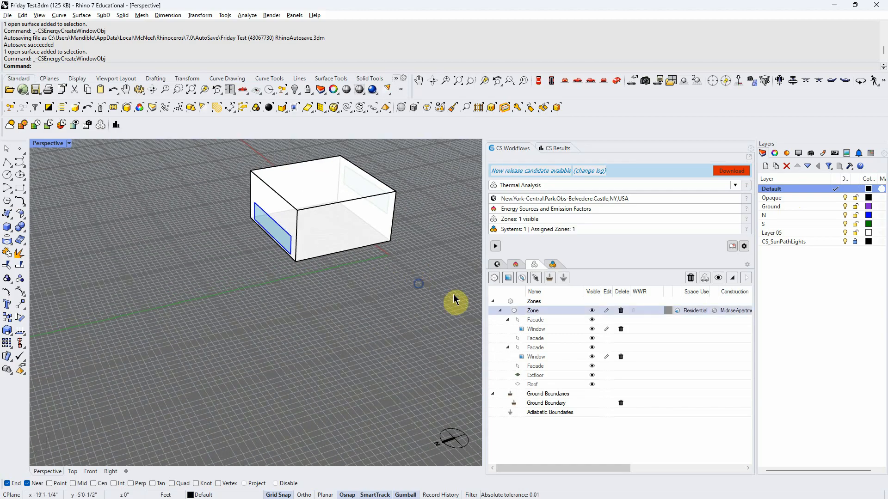
Change the north window's glazing material to DblClear Air 6_6_6
{"action": "left_click", "coordinate": [608, 356]}
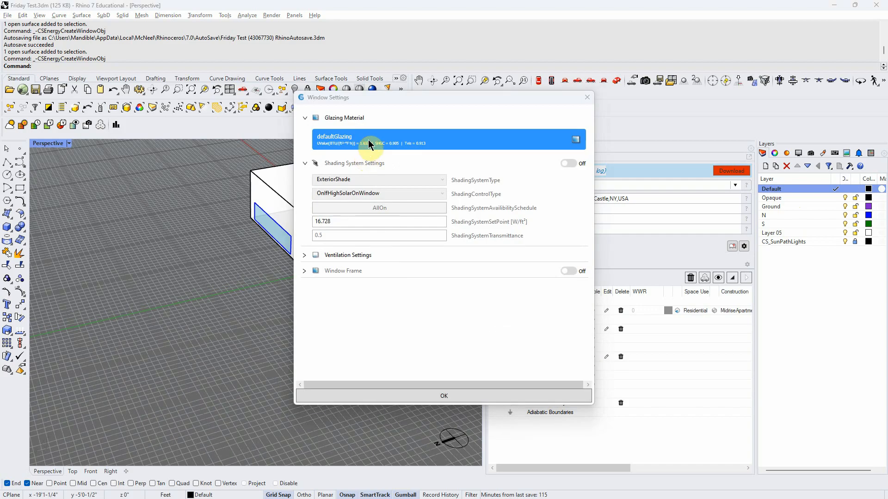
{"action": "left_click", "coordinate": [367, 141]}
{"action": "left_click", "coordinate": [310, 349]}
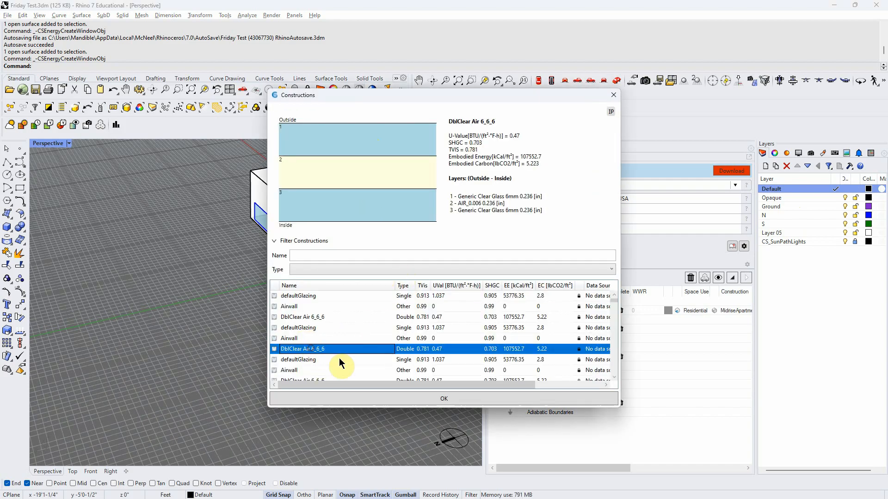
{"action": "left_click", "coordinate": [437, 397]}
{"action": "left_click", "coordinate": [442, 395]}
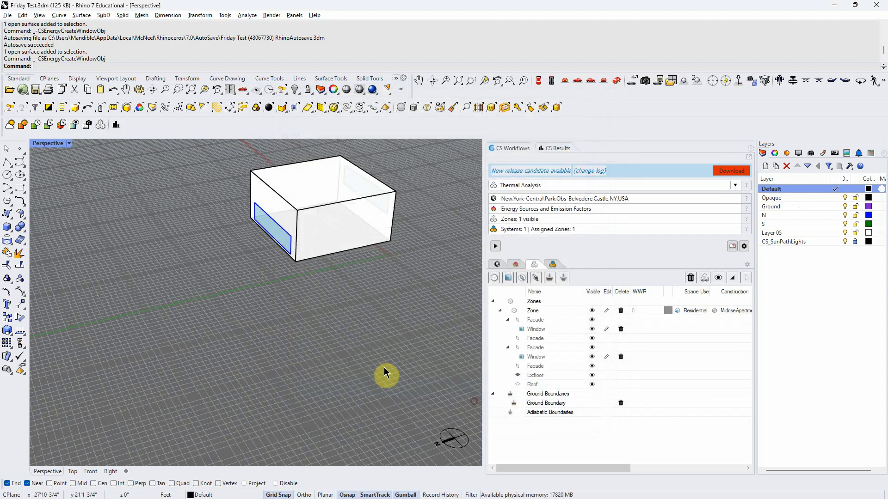
Create a horizontal plane spanning the south facade's bottom edge and extending outward from the wall
{"action": "right_click_drag", "start_coordinate": [311, 343], "coordinate": [312, 321]}
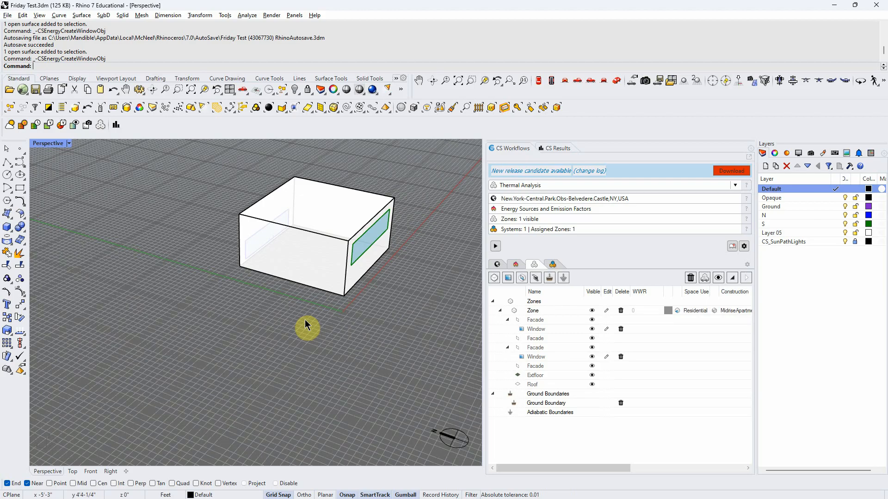
{"action": "right_click_drag", "start_coordinate": [375, 319], "coordinate": [263, 319]}
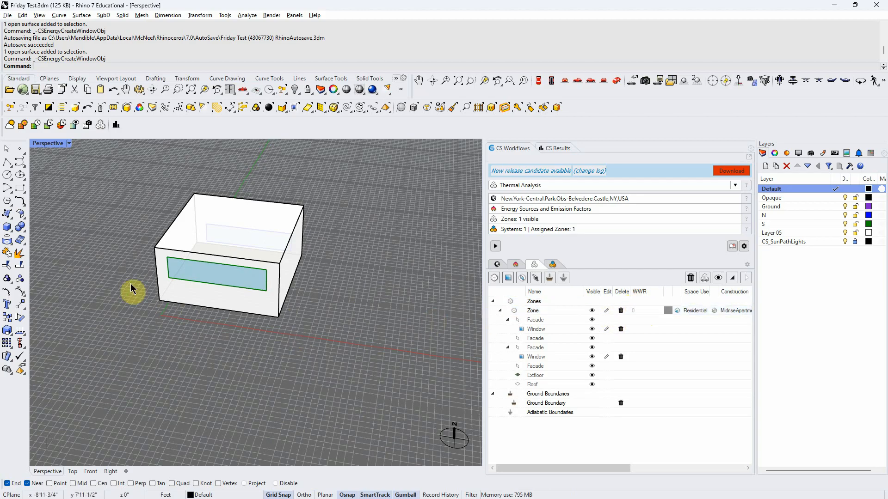
{"action": "left_click", "coordinate": [11, 217]}
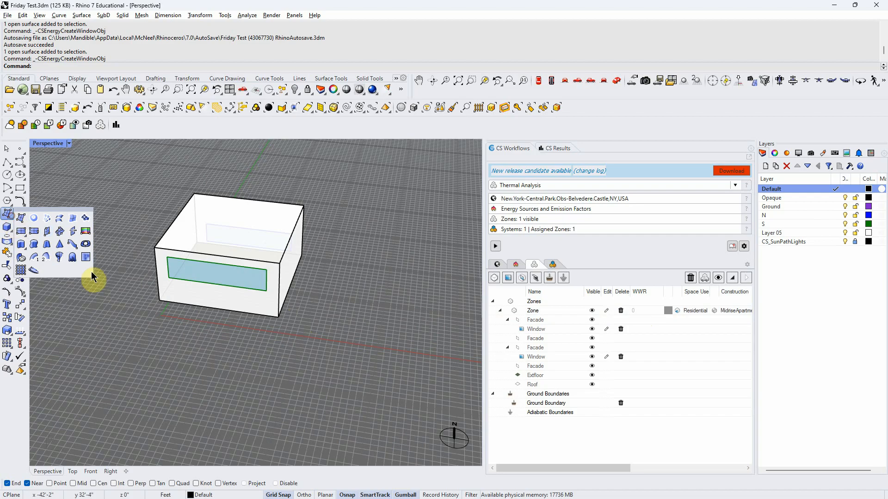
{"action": "left_click", "coordinate": [21, 236]}
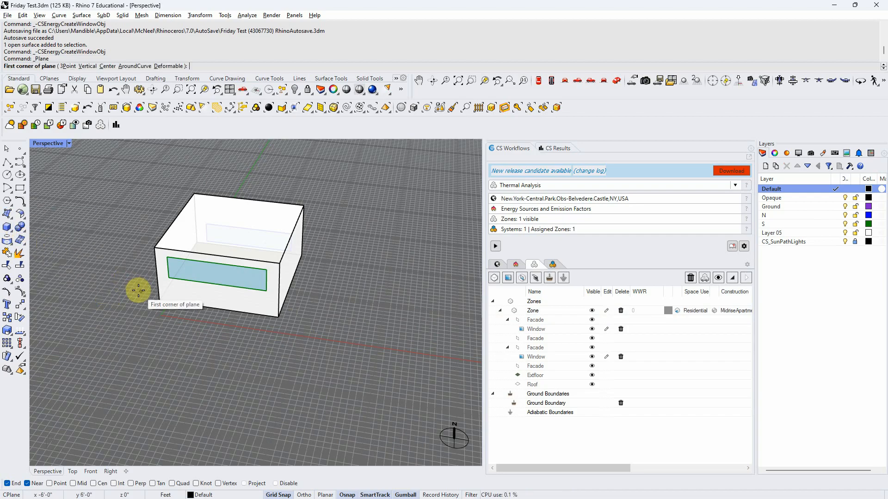
{"action": "left_click", "coordinate": [158, 301]}
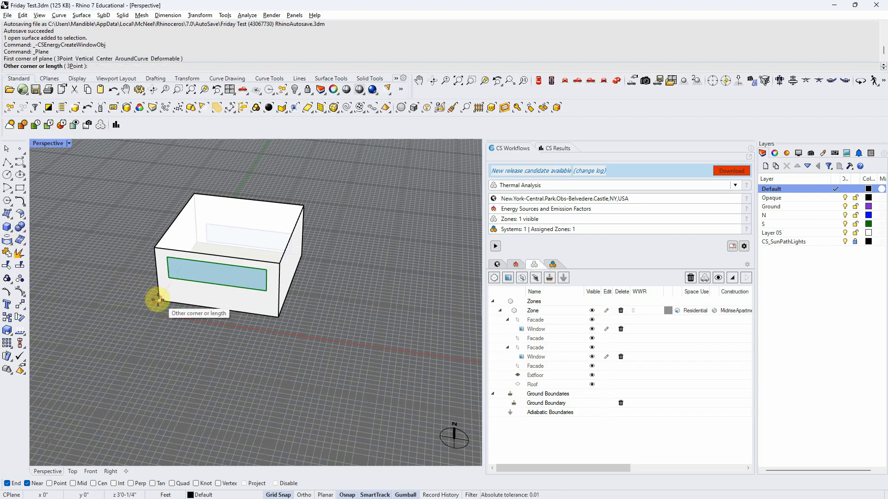
{"action": "left_click", "coordinate": [276, 325]}
{"action": "left_click", "coordinate": [296, 354]}
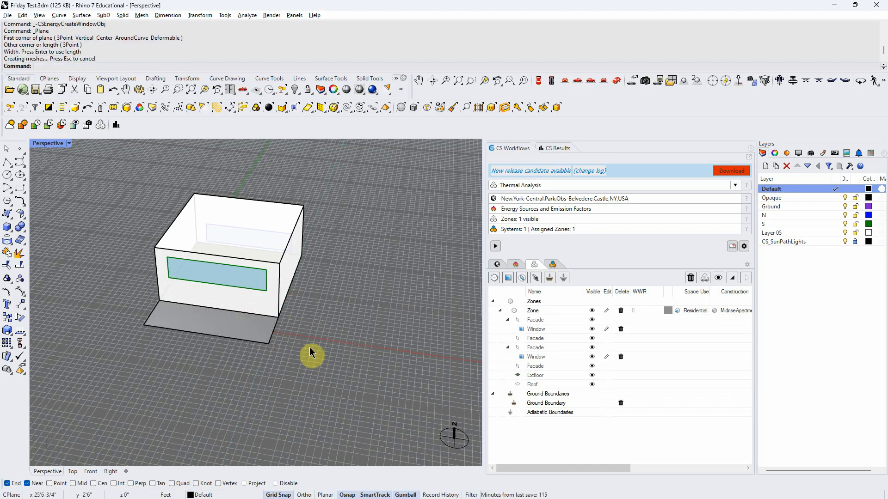
Raise the horizontal plane to the south facade's top edge to form an overhang above the window
{"action": "right_click_drag", "start_coordinate": [312, 357], "coordinate": [294, 339]}
{"action": "left_click", "coordinate": [184, 318]}
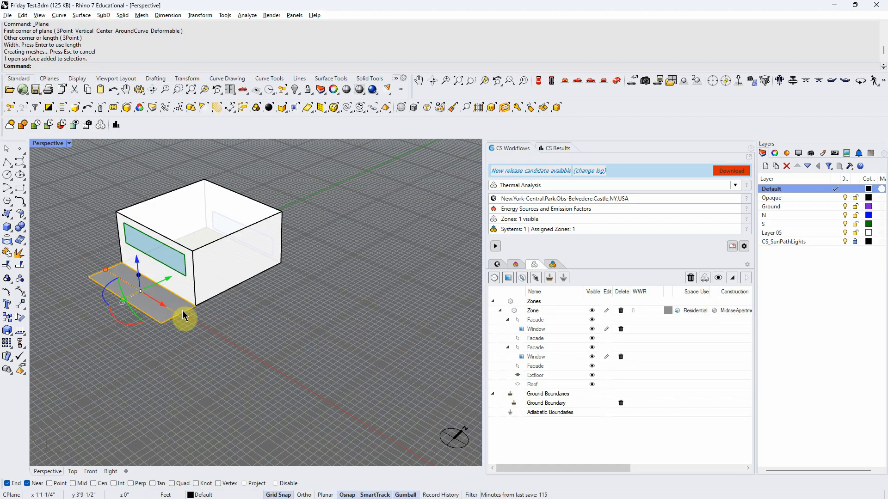
{"action": "left_click_drag", "start_coordinate": [137, 261], "coordinate": [184, 249]}
{"action": "left_click", "coordinate": [234, 311]}
Rename Layer 05 as shadin and move the overhang surface to that layer
{"action": "left_click", "coordinate": [156, 260]}
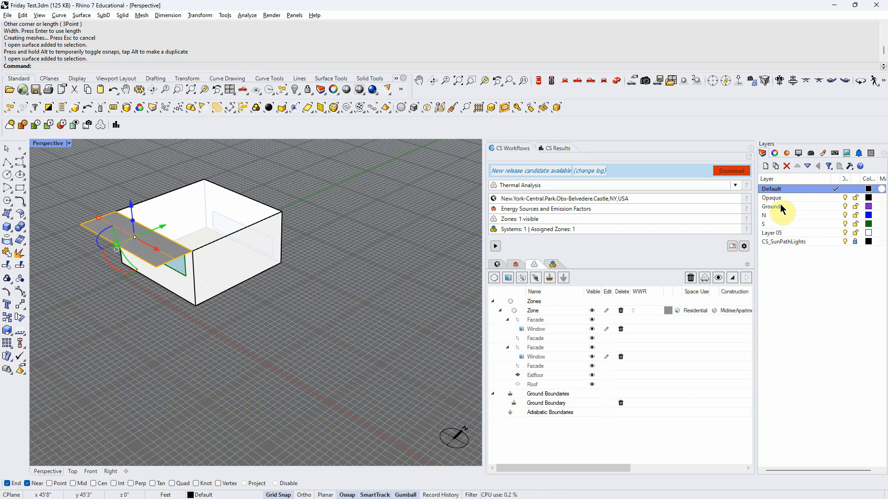
{"action": "double_click", "coordinate": [773, 233]}
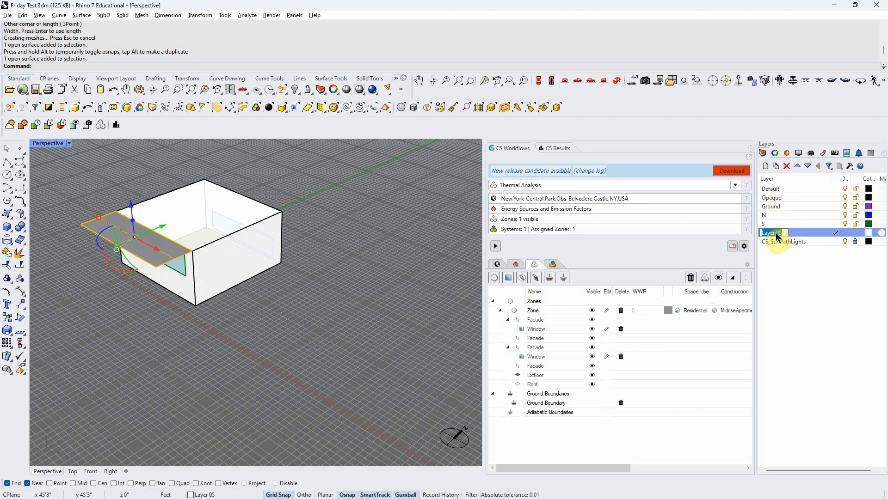
{"action": "type", "text": "shadin"}
{"action": "key", "text": "Return"}
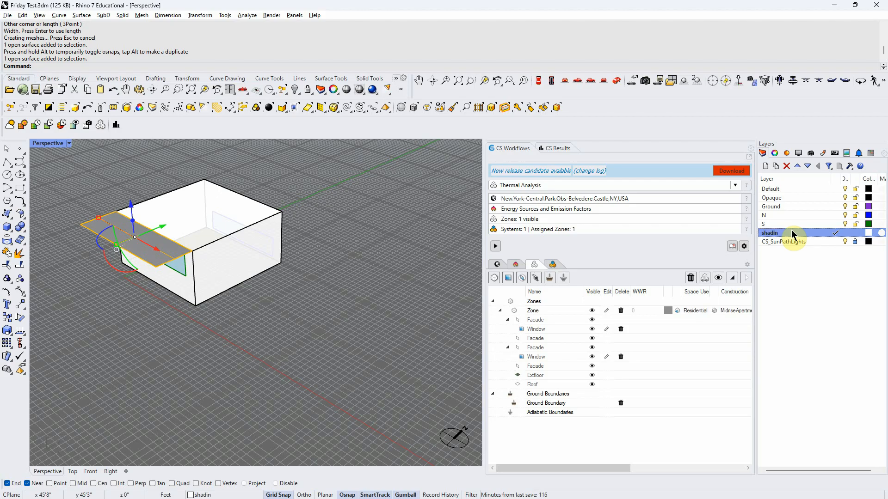
{"action": "right_click", "coordinate": [789, 235]}
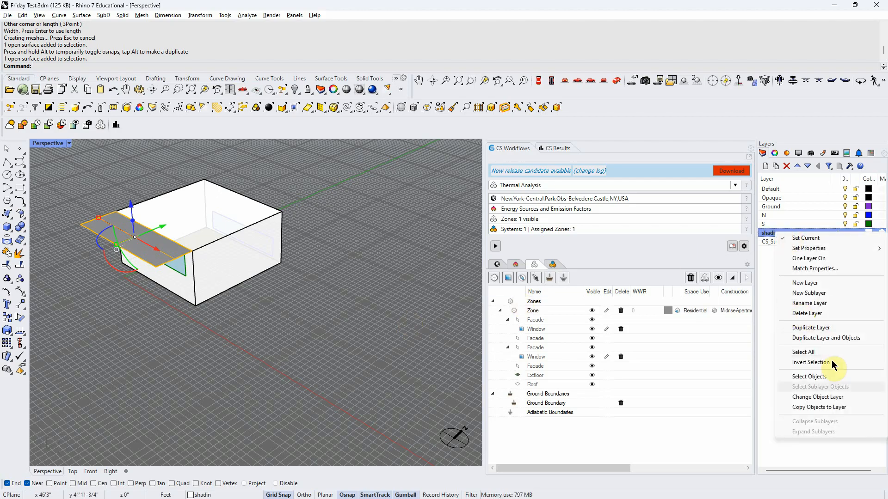
{"action": "left_click", "coordinate": [832, 397]}
{"action": "right_click_drag", "start_coordinate": [324, 313], "coordinate": [322, 320]}
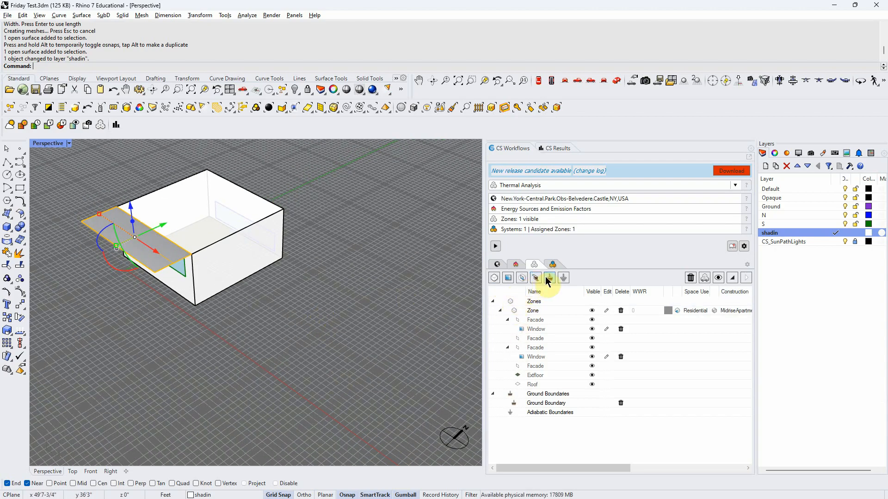
Register the overhang surface above the south window as a shading object in the thermal model
{"action": "key", "text": "ctrl"}
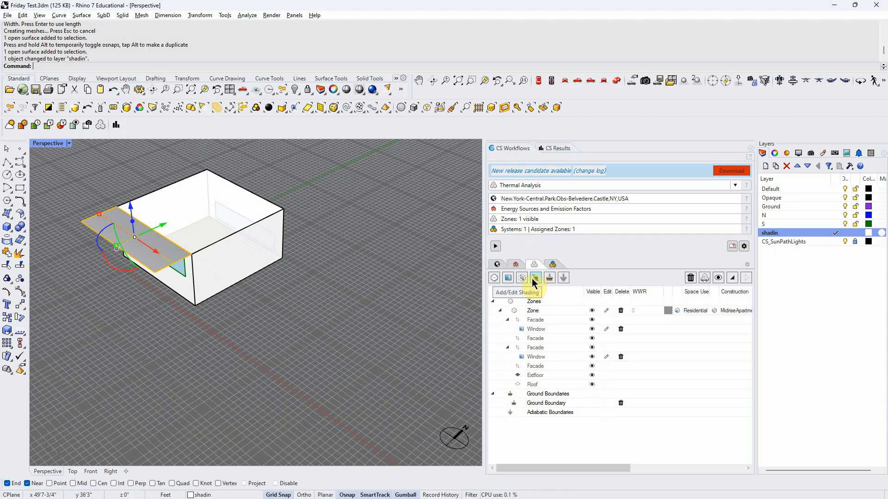
{"action": "left_click", "coordinate": [534, 279]}
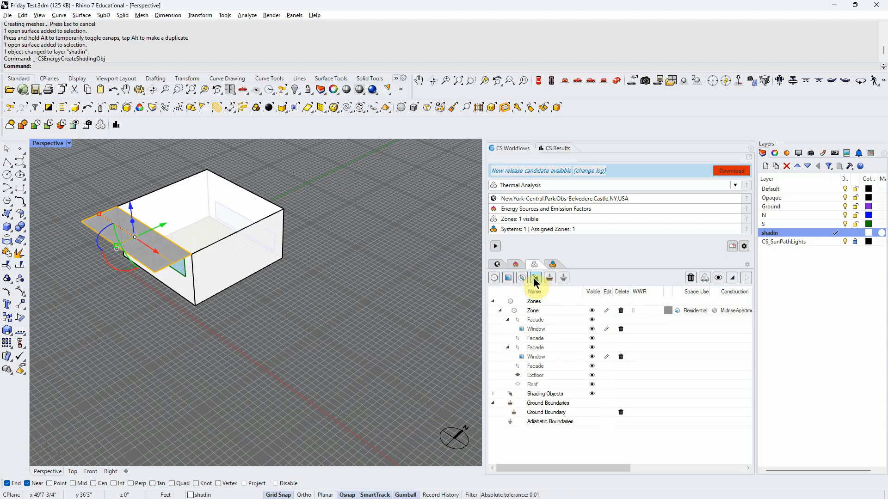
{"action": "right_click", "coordinate": [188, 276]}
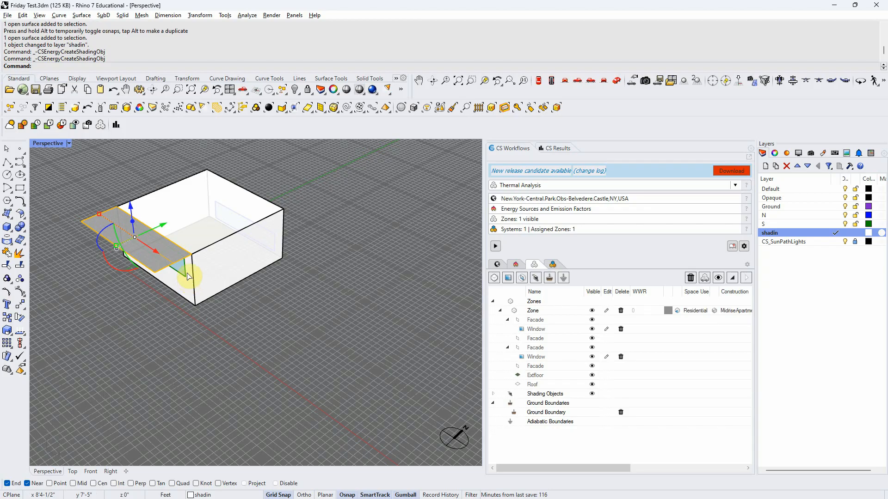
{"action": "left_click", "coordinate": [160, 265]}
{"action": "right_click", "coordinate": [167, 266]}
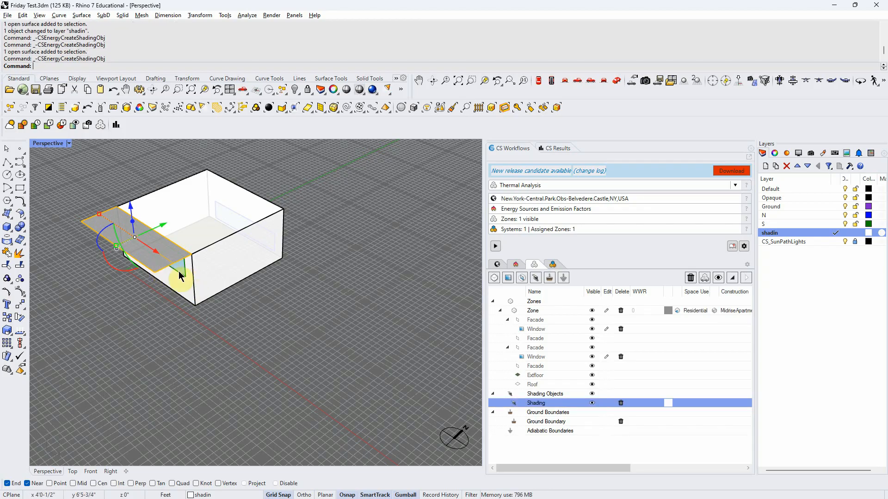
Examine the Shading entry against the facade entry and inspect the highlighted overhang around the south window
{"action": "left_click", "coordinate": [540, 407]}
{"action": "mouse_move", "coordinate": [370, 390]}
{"action": "right_mouse_down"}
{"action": "mouse_move", "coordinate": [351, 375]}
{"action": "mouse_move", "coordinate": [343, 332]}
{"action": "right_mouse_up"}
{"action": "left_click", "coordinate": [350, 361]}
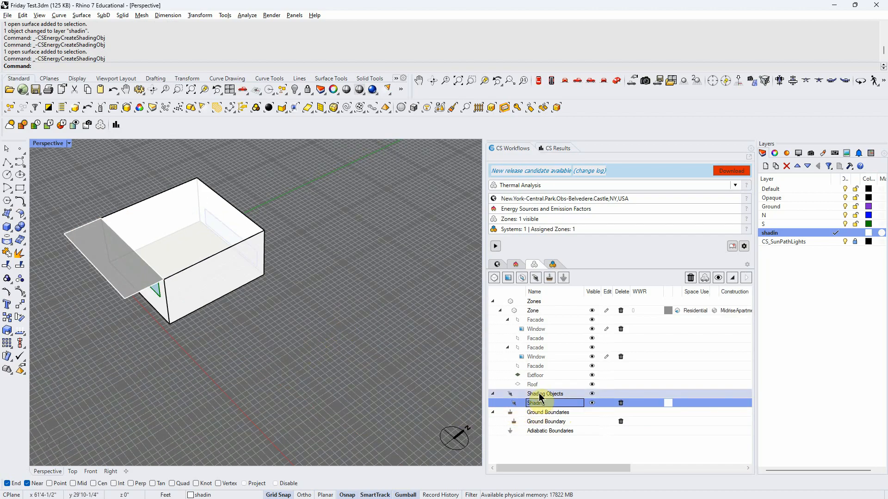
{"action": "left_click", "coordinate": [539, 366]}
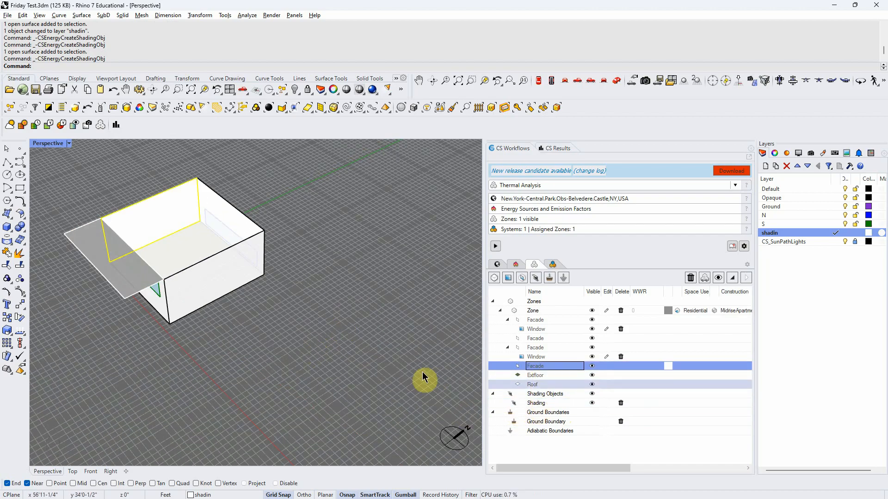
{"action": "left_click", "coordinate": [535, 403]}
{"action": "mouse_move", "coordinate": [361, 399]}
{"action": "right_mouse_down"}
{"action": "mouse_move", "coordinate": [374, 387]}
{"action": "mouse_move", "coordinate": [327, 373]}
{"action": "mouse_move", "coordinate": [351, 375]}
{"action": "mouse_move", "coordinate": [330, 392]}
{"action": "right_mouse_up"}
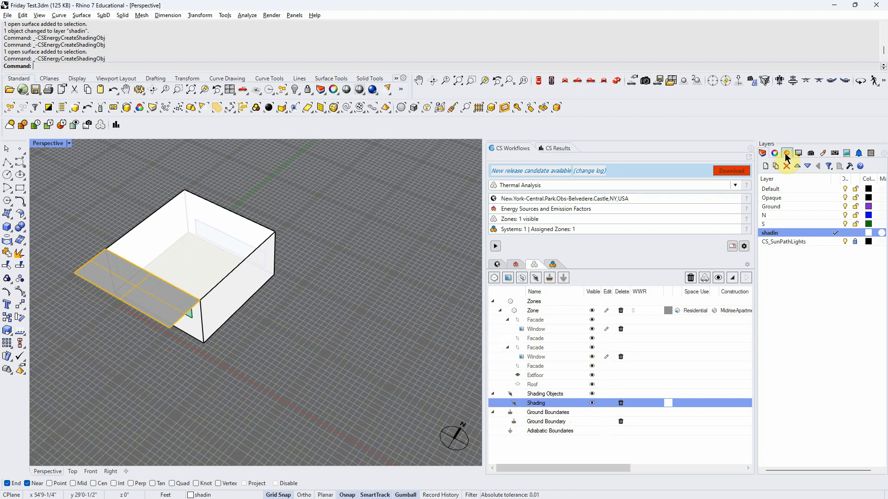
{"action": "mouse_move", "coordinate": [370, 284]}
{"action": "right_mouse_down"}
{"action": "mouse_move", "coordinate": [341, 278]}
{"action": "mouse_move", "coordinate": [396, 263]}
{"action": "right_mouse_up"}
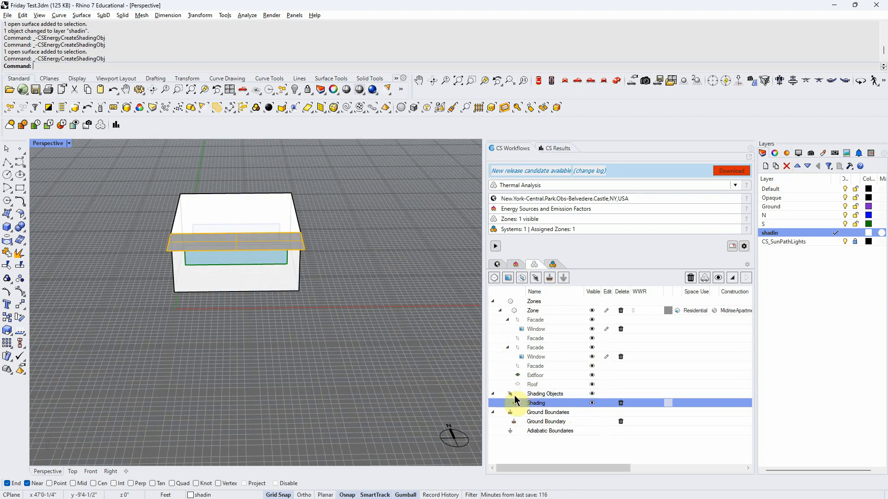
{"action": "right_click_drag", "start_coordinate": [384, 352], "coordinate": [294, 326]}
{"action": "scroll", "coordinate": [374, 338], "scroll_direction": "down", "scroll_amount": 6}
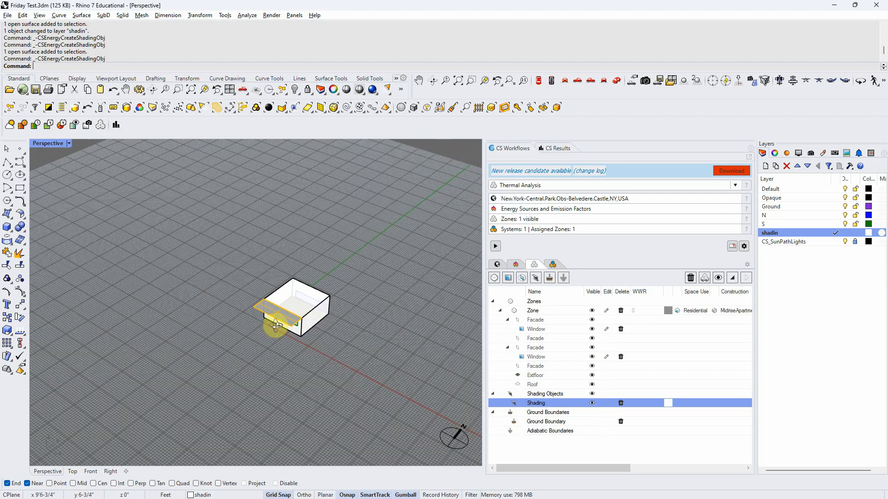
{"action": "scroll", "coordinate": [282, 323], "scroll_direction": "up", "scroll_amount": 7}
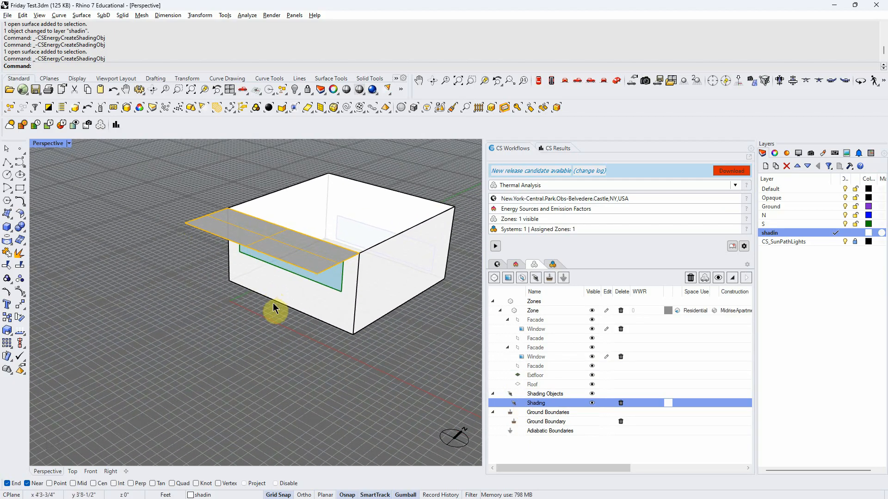
{"action": "scroll", "coordinate": [267, 302], "scroll_direction": "down", "scroll_amount": 3}
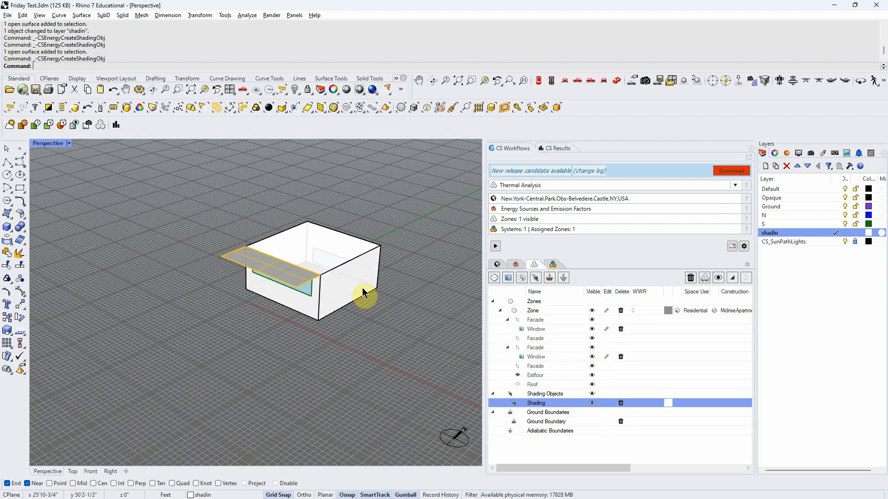
Assign the opaque material 100 Memorial Dr concrete to the shadin layer
{"action": "left_click", "coordinate": [787, 154]}
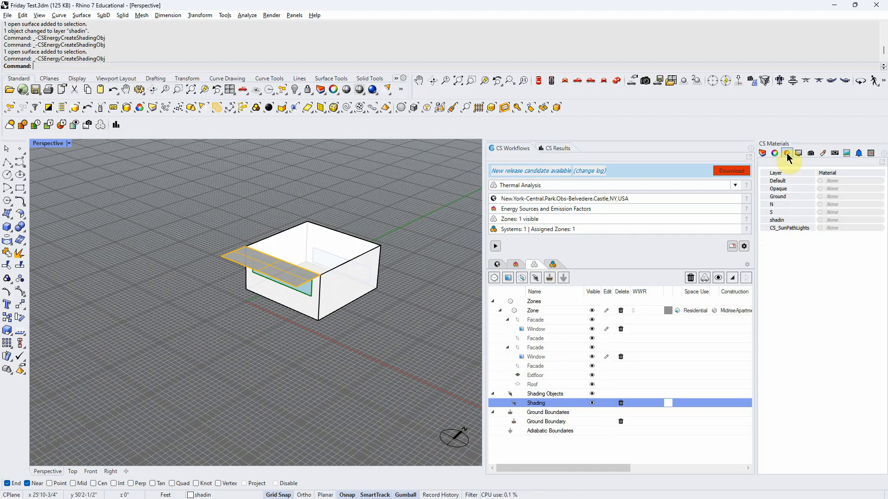
{"action": "left_click", "coordinate": [836, 222]}
{"action": "left_click", "coordinate": [295, 296]}
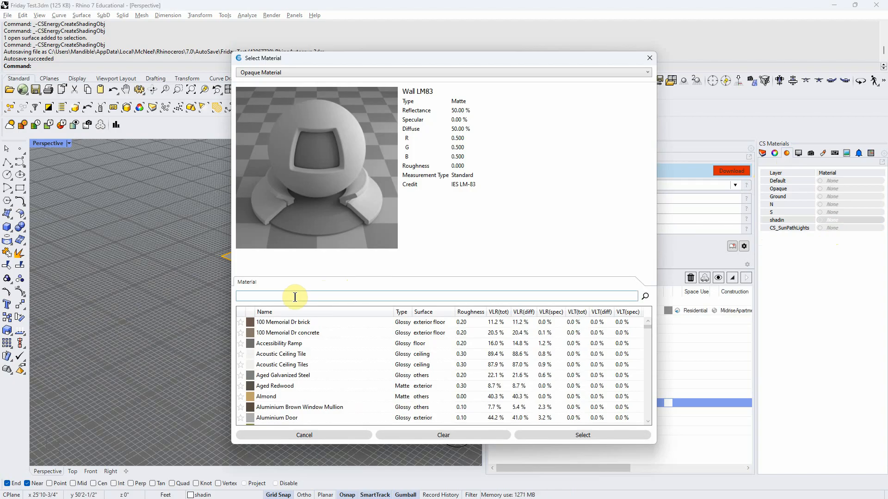
{"action": "left_click", "coordinate": [292, 332]}
{"action": "left_click", "coordinate": [556, 433]}
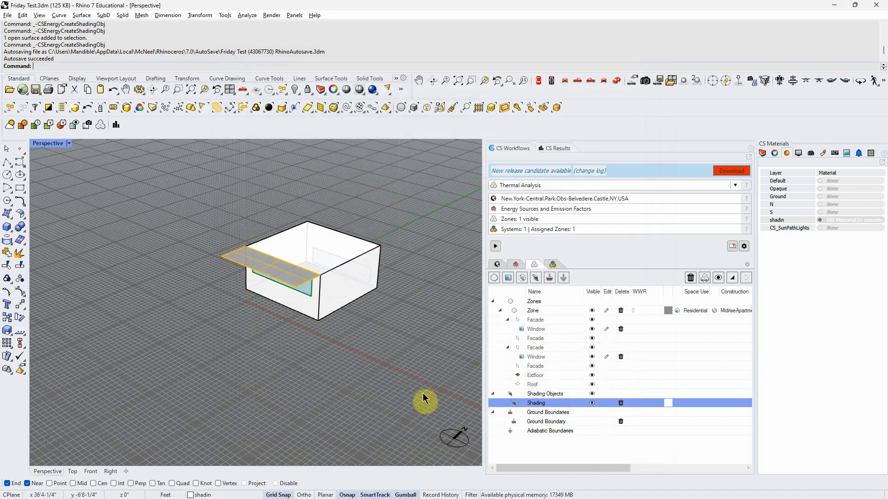
Draw a closed box on the ground plane just east of the existing zone, with a height similar to it
{"action": "right_click_drag", "start_coordinate": [353, 340], "coordinate": [334, 321]}
{"action": "right_click_drag", "start_coordinate": [321, 285], "coordinate": [324, 331]}
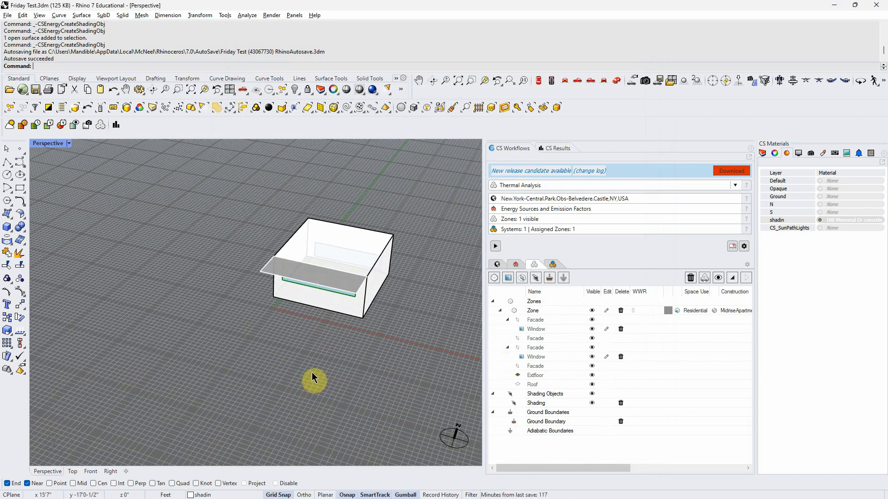
{"action": "right_click_drag", "start_coordinate": [292, 366], "coordinate": [145, 194]}
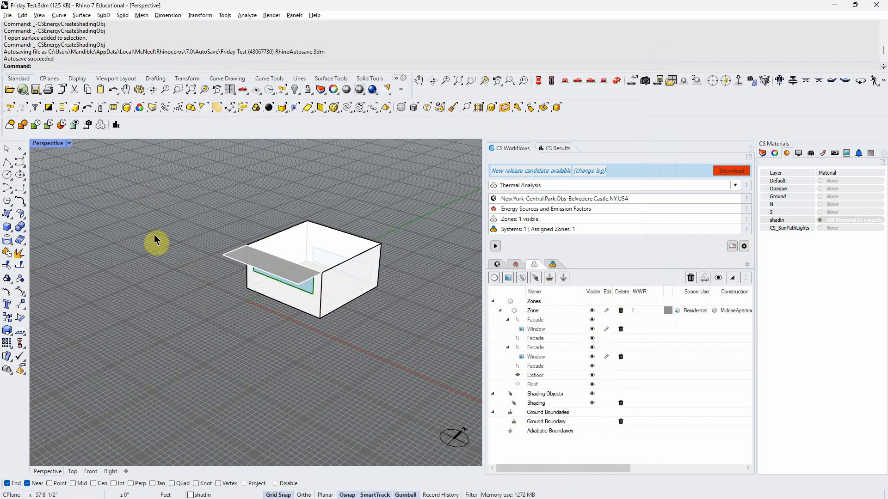
{"action": "left_click", "coordinate": [10, 231]}
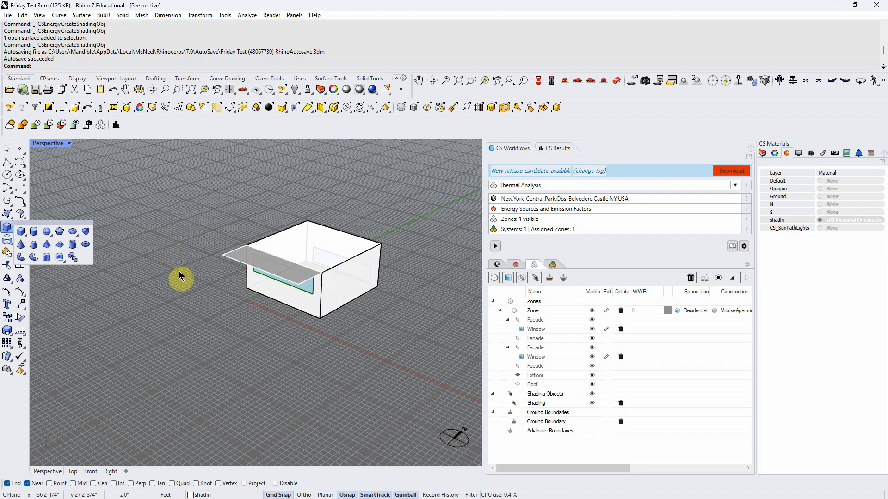
{"action": "right_click_drag", "start_coordinate": [186, 265], "coordinate": [171, 276]}
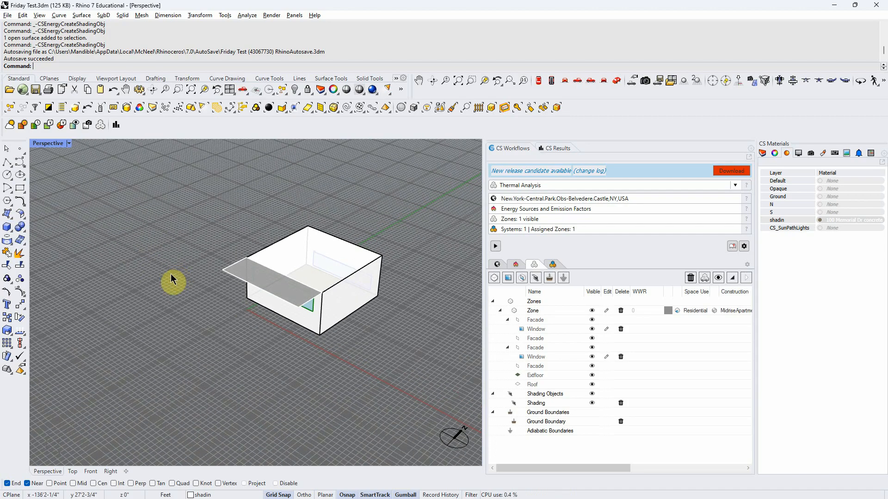
{"action": "left_click", "coordinate": [10, 227]}
{"action": "scroll", "coordinate": [113, 251], "scroll_direction": "down", "scroll_amount": 3}
{"action": "left_click", "coordinate": [258, 315]}
{"action": "left_click", "coordinate": [348, 315]}
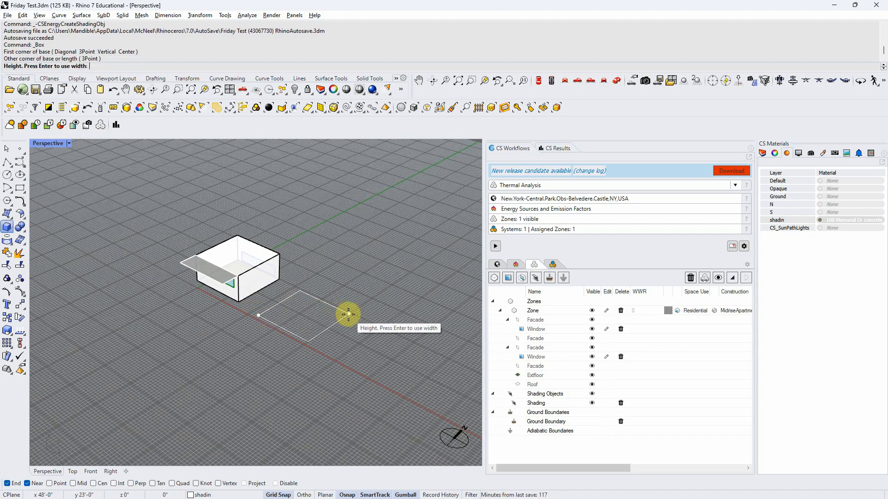
{"action": "left_click", "coordinate": [355, 298]}
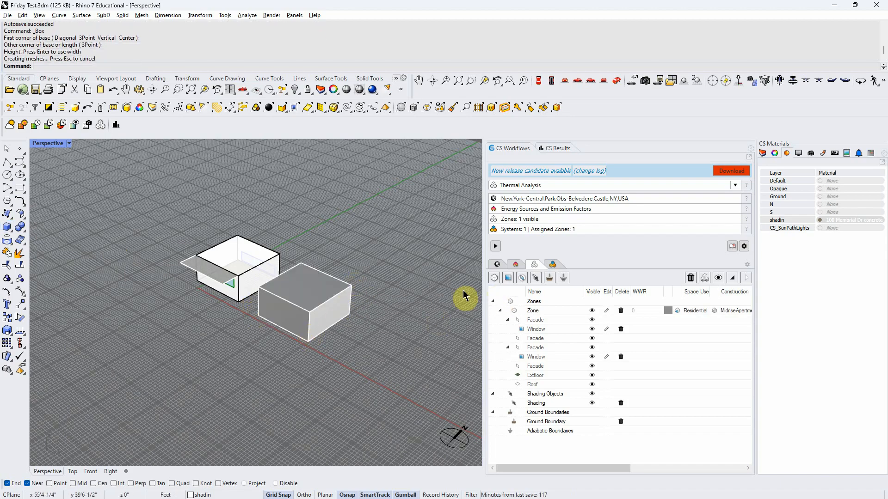
Convert the new box into a Residential thermal zone with a uniform window-to-wall ratio of 0.4 and the Ideal Air Load Default system
{"action": "left_click", "coordinate": [336, 316]}
{"action": "left_click", "coordinate": [494, 278]}
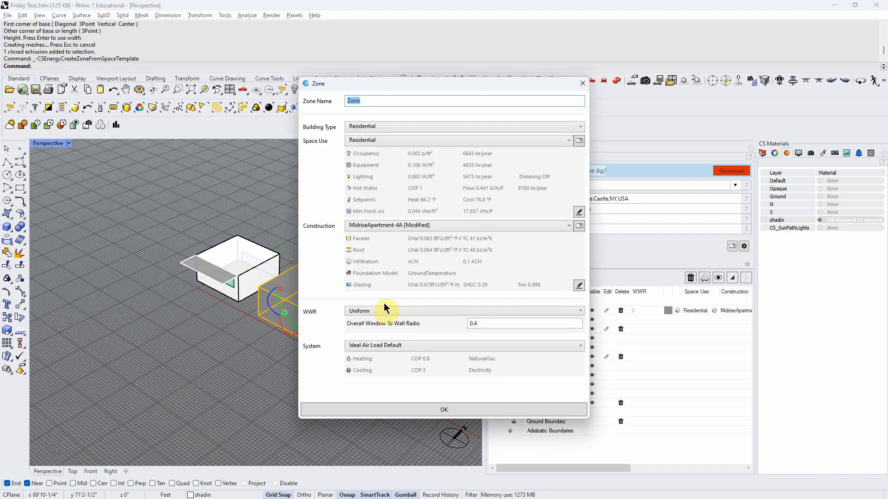
{"action": "left_click", "coordinate": [463, 410]}
{"action": "right_click_drag", "start_coordinate": [288, 390], "coordinate": [237, 302]}
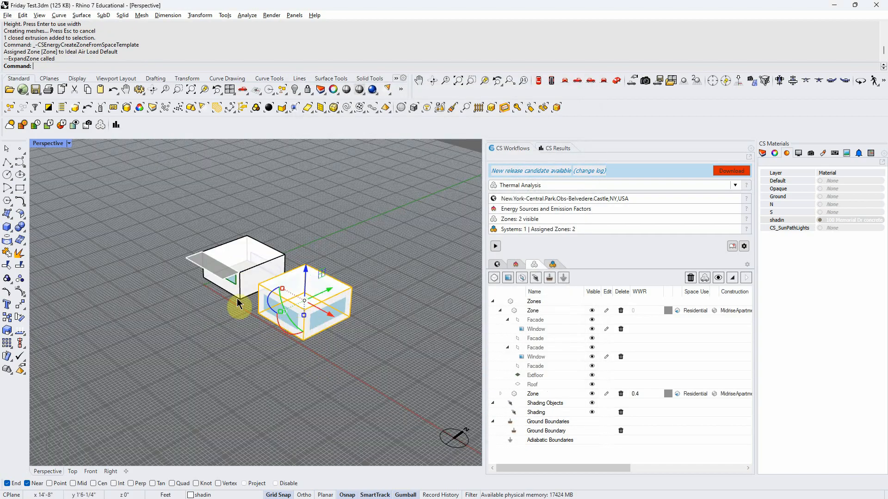
{"action": "right_click_drag", "start_coordinate": [276, 325], "coordinate": [278, 322]}
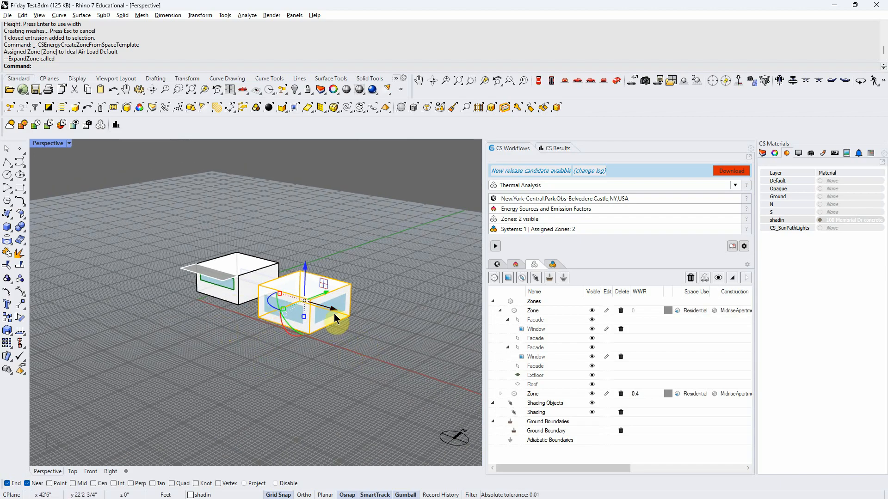
Duplicate the new windowed zone along the X axis, placing the copy east of it with a gap between them
{"action": "left_click_drag", "start_coordinate": [334, 310], "coordinate": [392, 325]}
{"action": "key", "text": "alt"}
{"action": "left_click", "coordinate": [332, 369]}
{"action": "right_click_drag", "start_coordinate": [287, 373], "coordinate": [294, 386]}
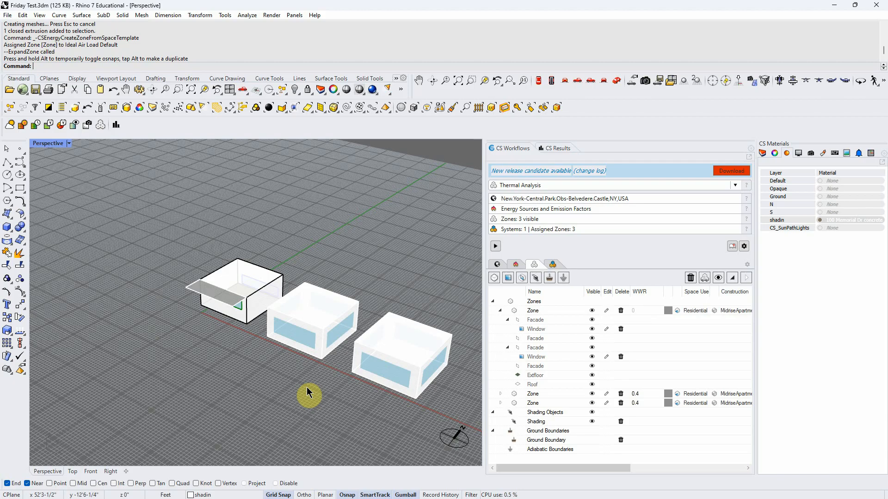
{"action": "right_click_drag", "start_coordinate": [309, 393], "coordinate": [359, 269]}
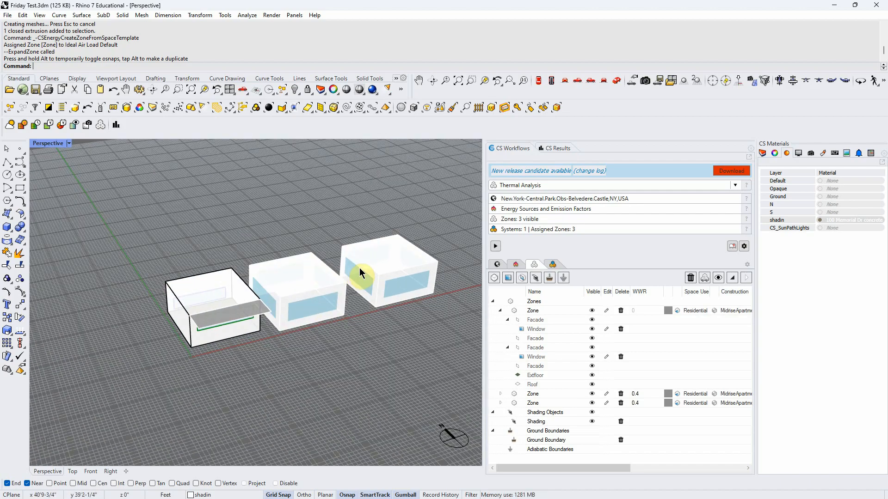